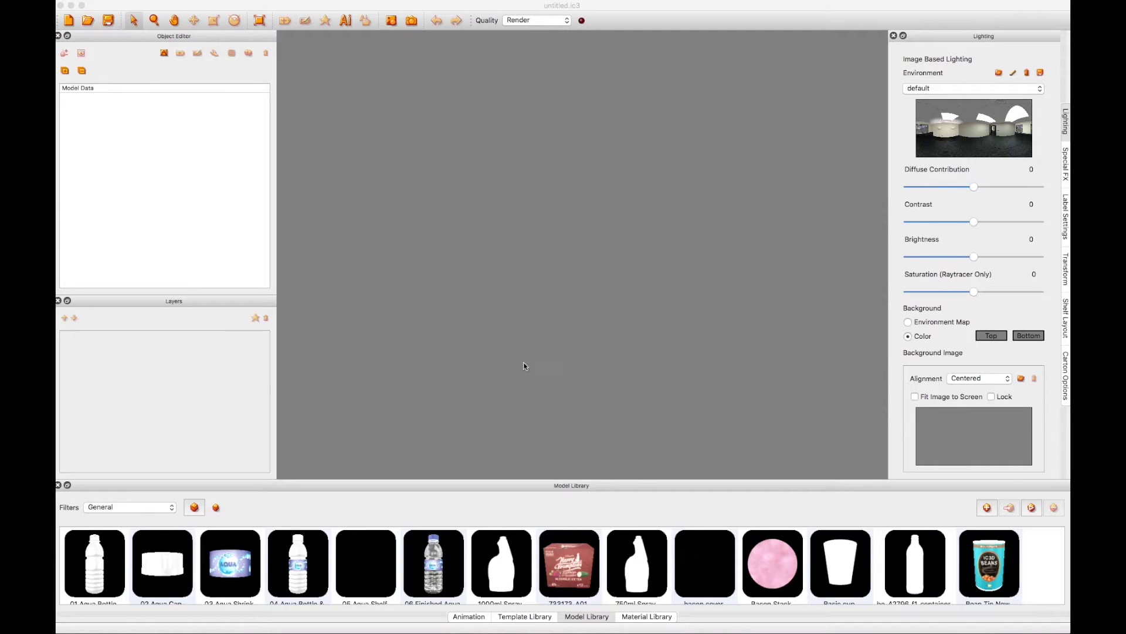
# Add the 06 Finished Aqua Bottle model to the empty scene and light it with the Yellowblur2 environment
pyautogui.click(438, 558)
pyautogui.moveTo(438, 558); pyautogui.dragTo(534, 303)
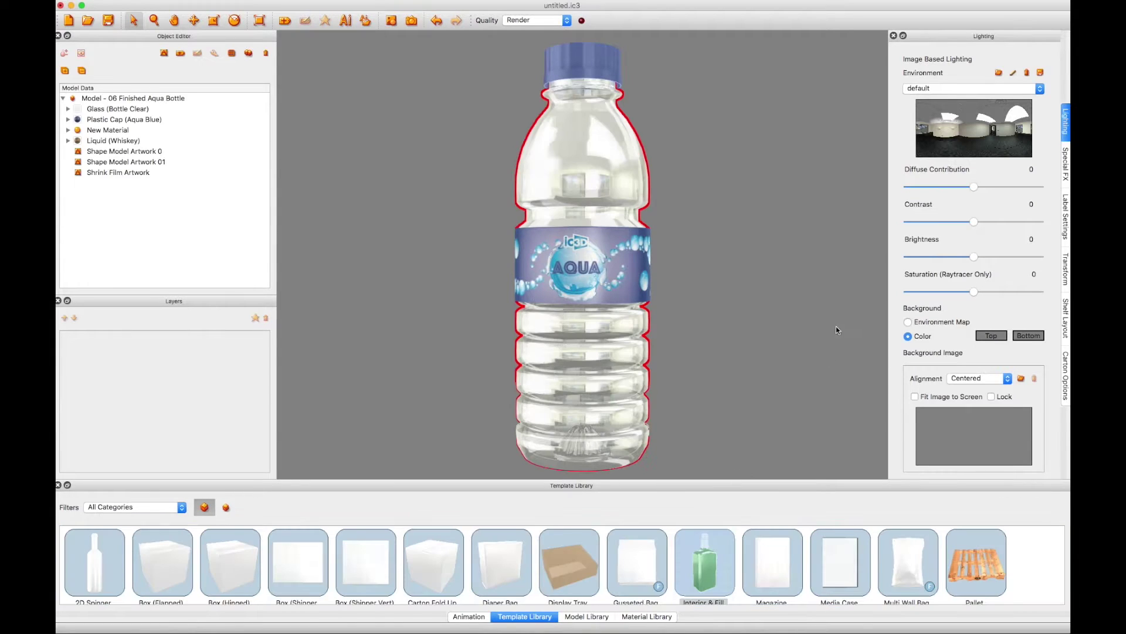
pyautogui.click(932, 89)
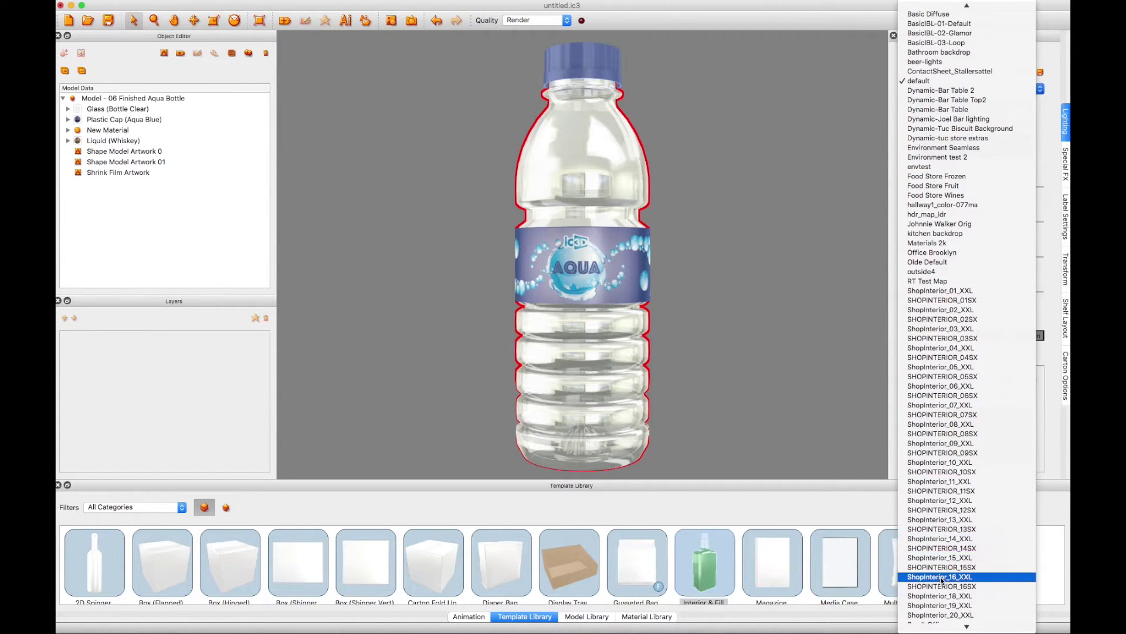
pyautogui.click(951, 625)
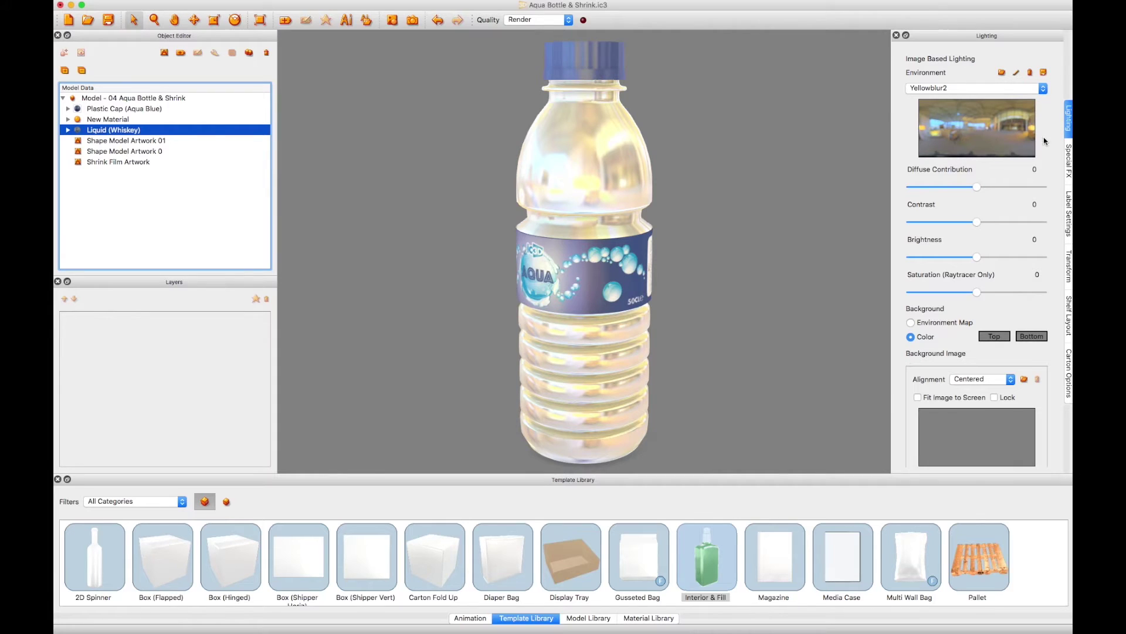
# Change both the top and bottom background colors of the scene to white (#ffffff)
pyautogui.click(994, 339)
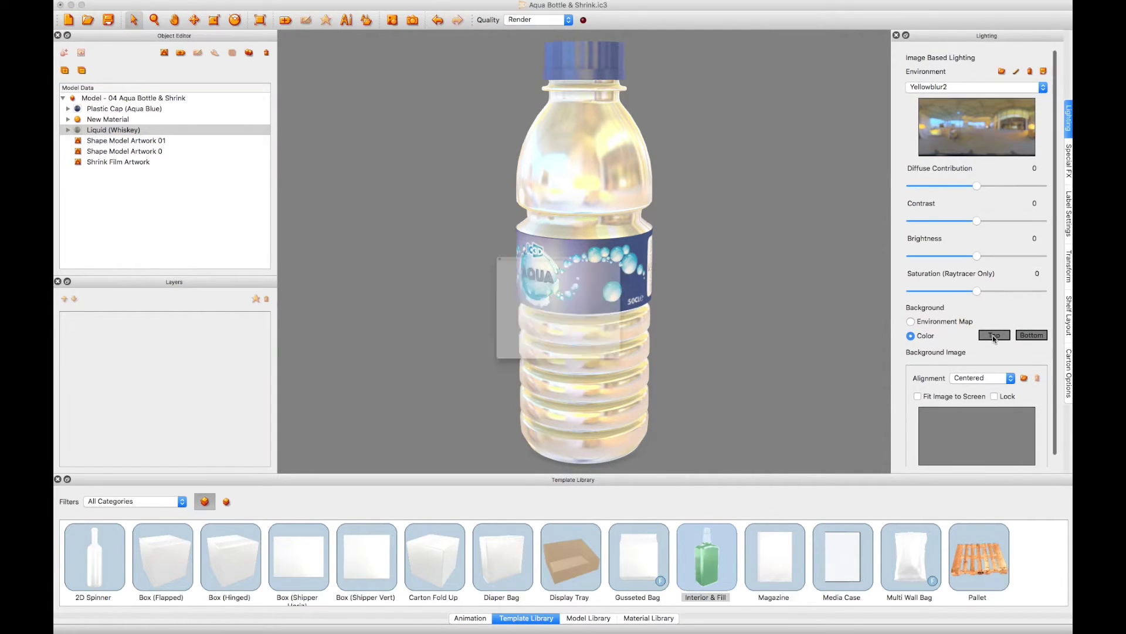
pyautogui.click(523, 280)
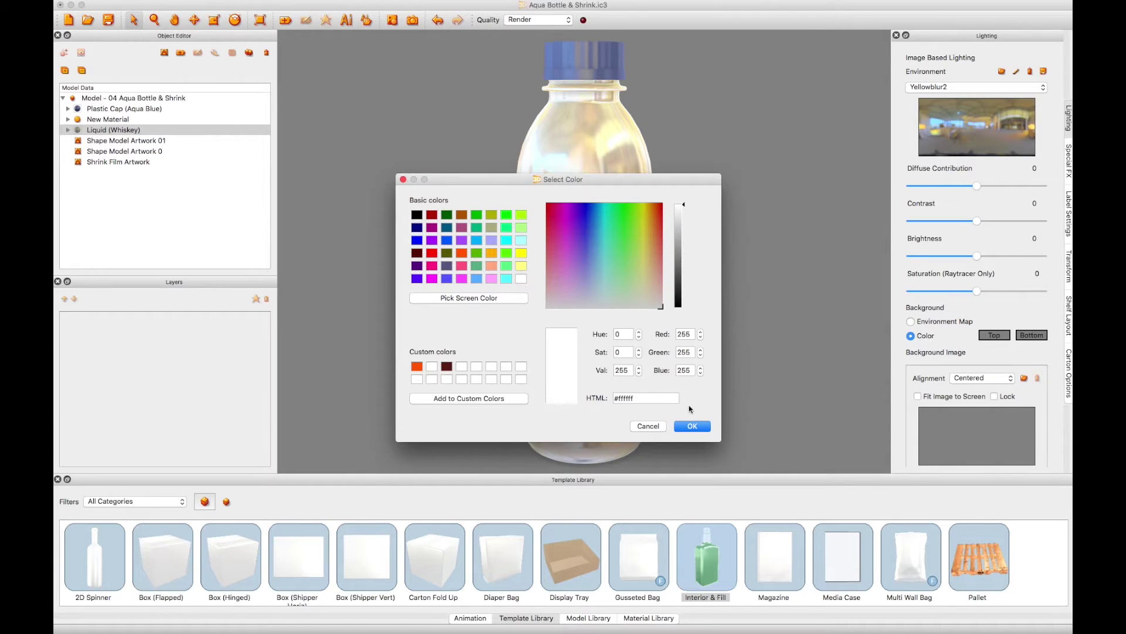
pyautogui.click(692, 426)
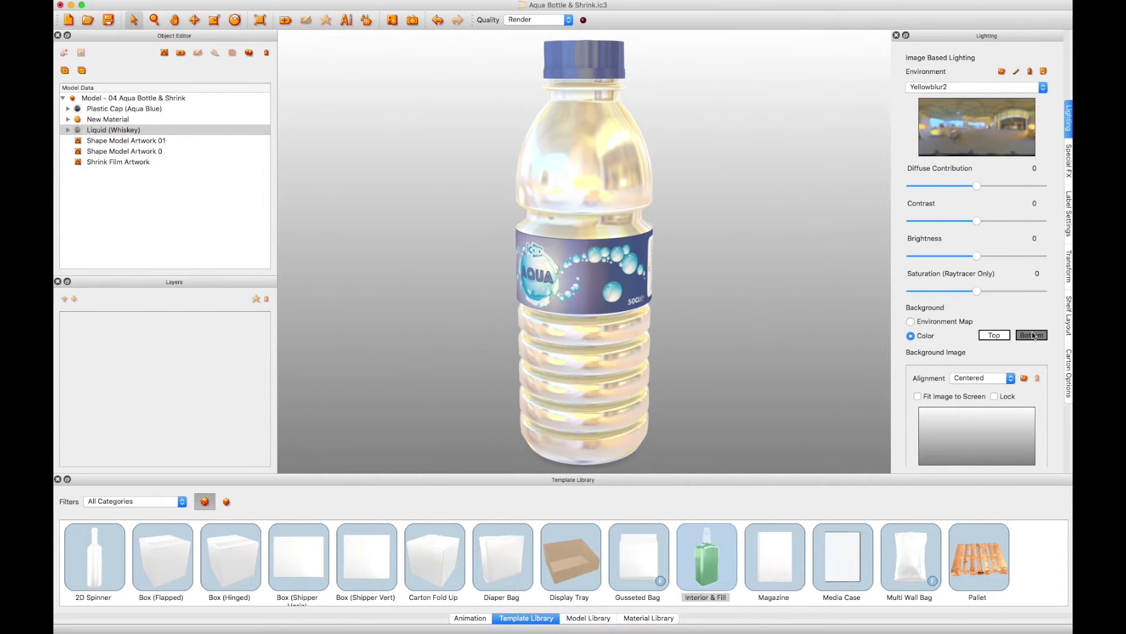
pyautogui.click(993, 337)
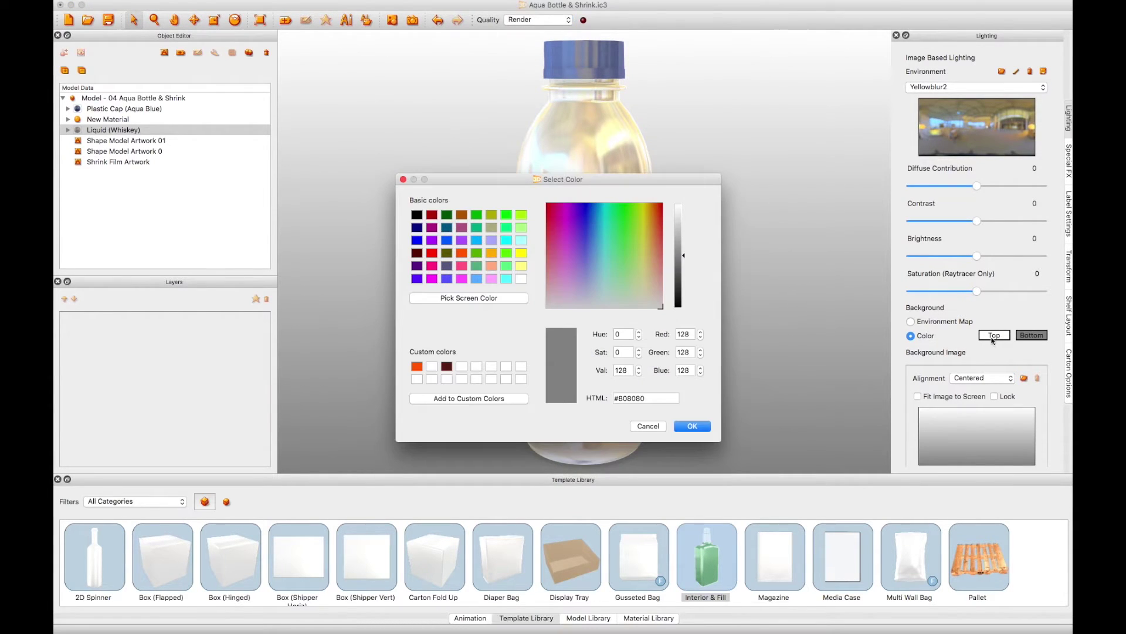
pyautogui.click(522, 279)
pyautogui.click(693, 427)
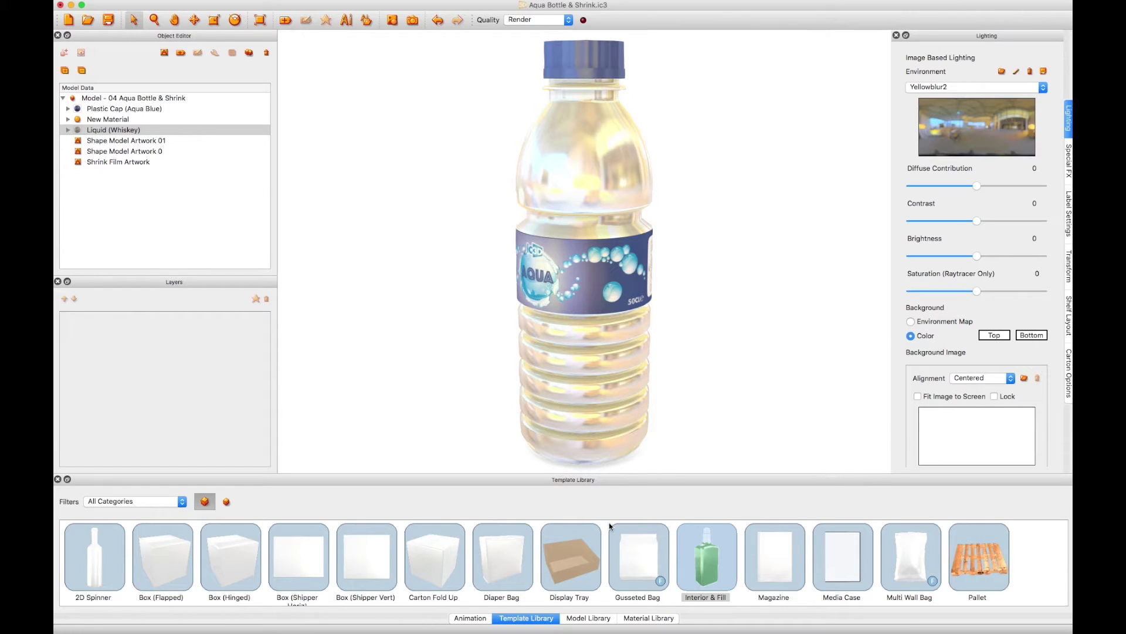
# Add a Shelf Visualiser template to the scene in the Dynamic Shelf unit style, 1000 mm wide
pyautogui.scroll(-3, 548, 580)
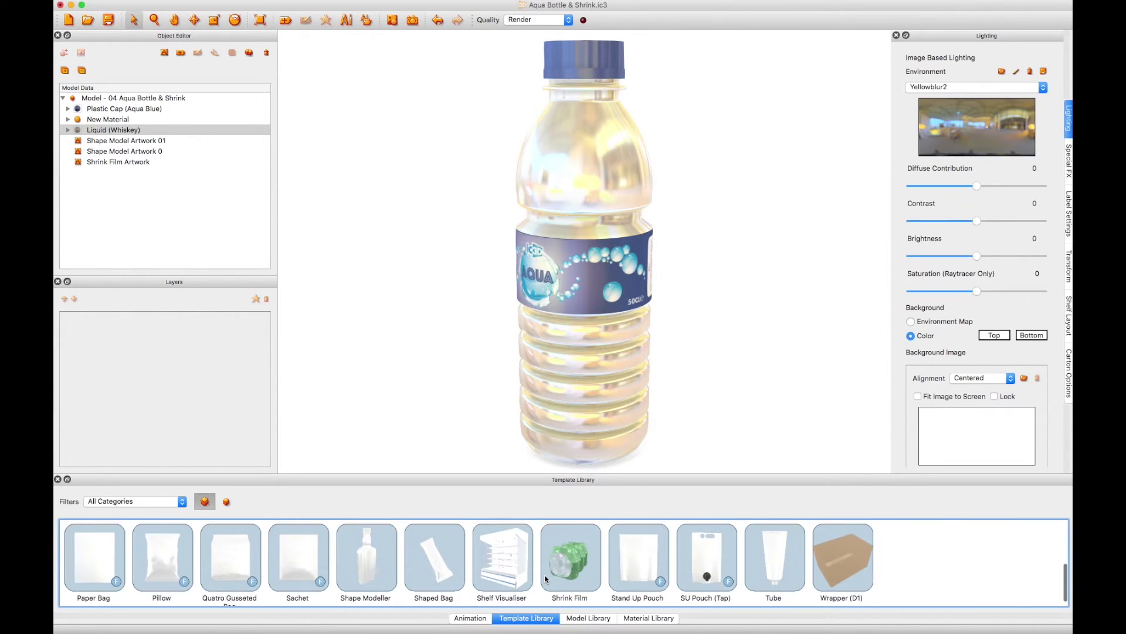
pyautogui.click(499, 578)
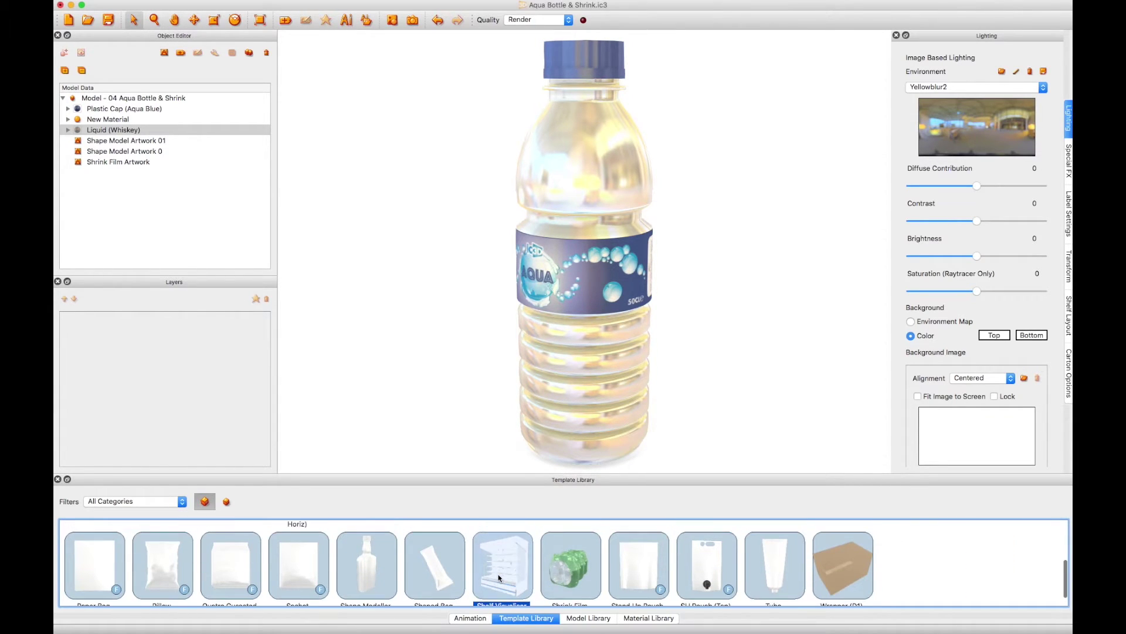
pyautogui.moveTo(499, 578); pyautogui.dragTo(417, 280)
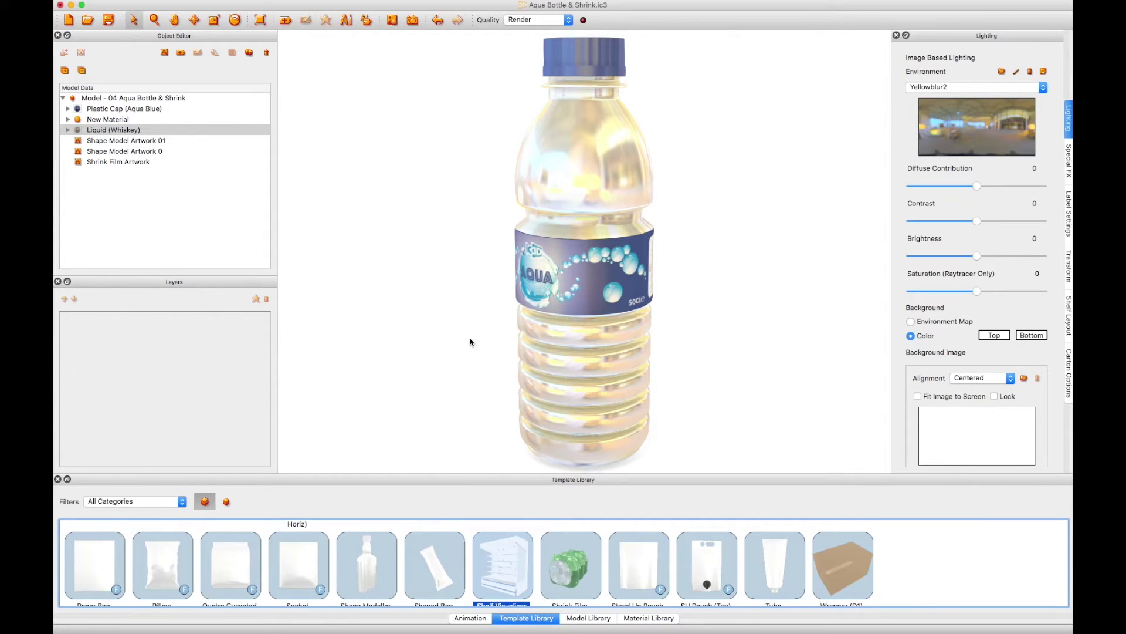
pyautogui.click(370, 183)
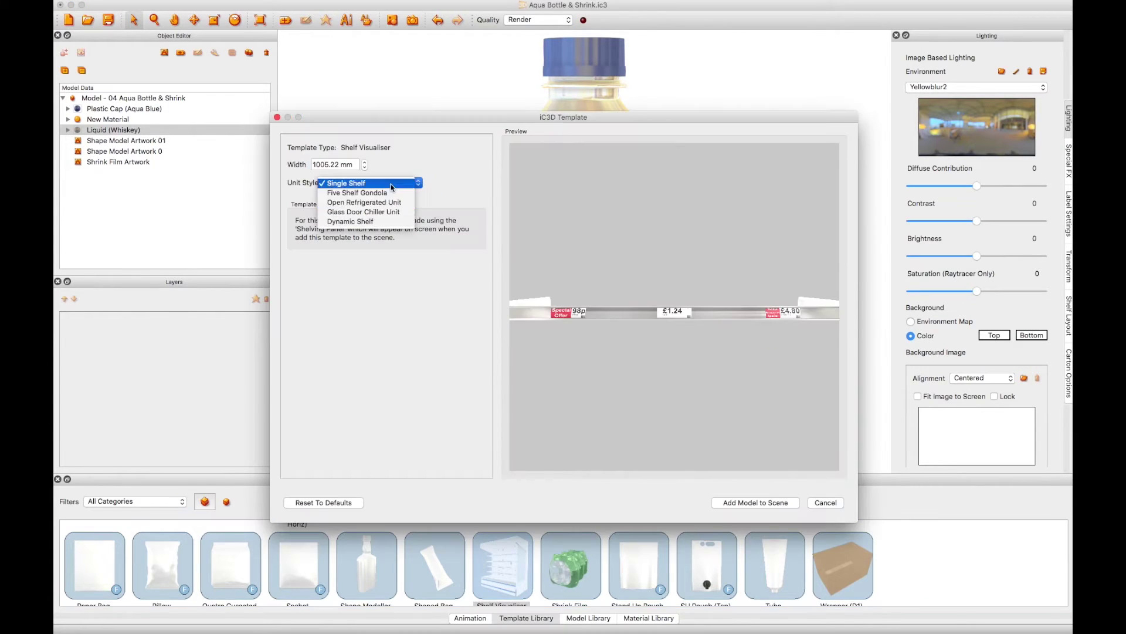
pyautogui.click(383, 223)
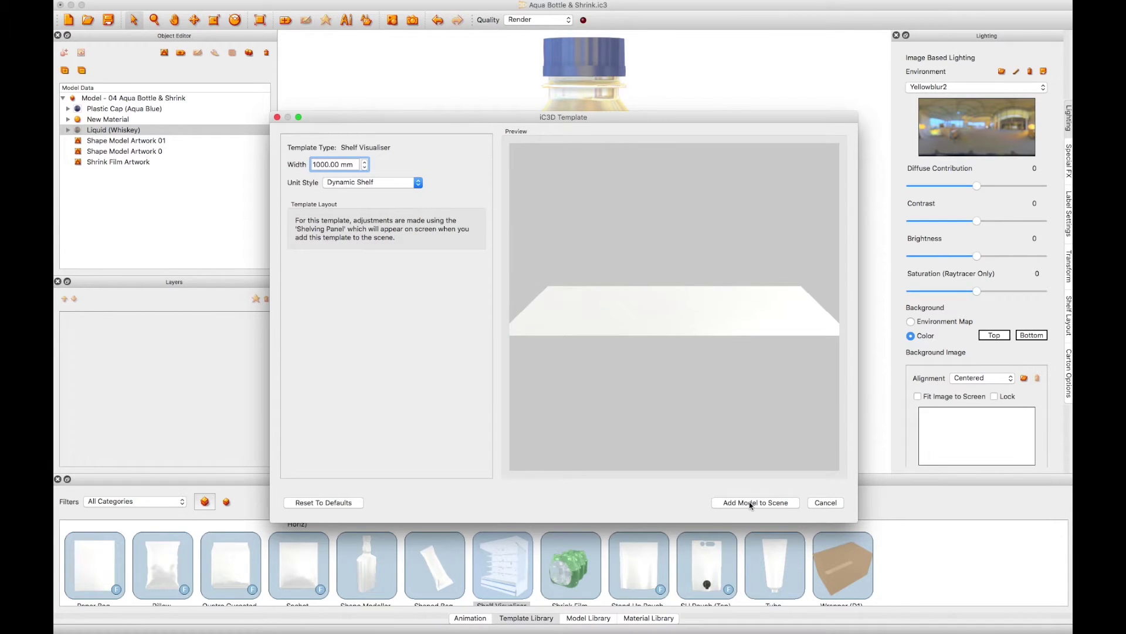
pyautogui.click(748, 502)
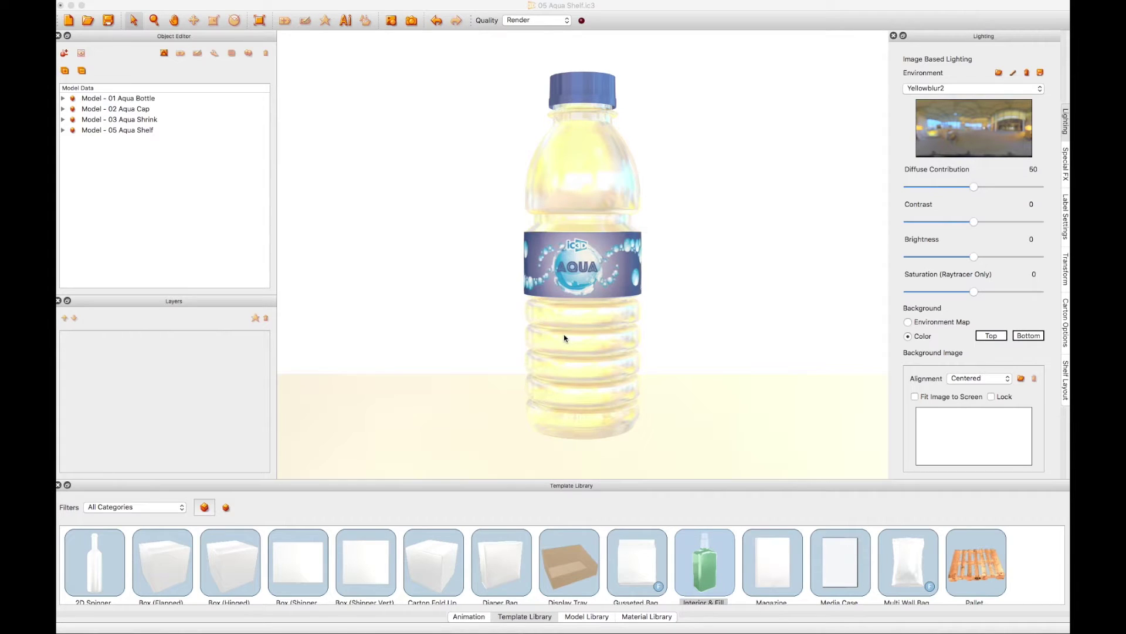
# Show the Raze Renderer and dock it beneath the lighting settings
pyautogui.click(564, 338)
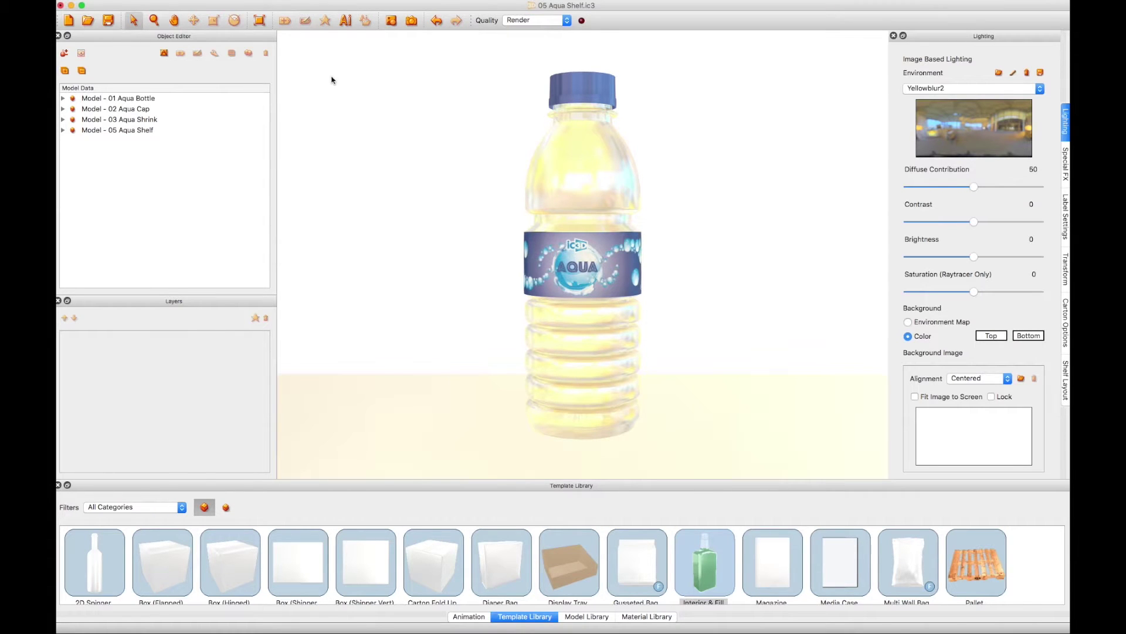
pyautogui.moveTo(213, 2)
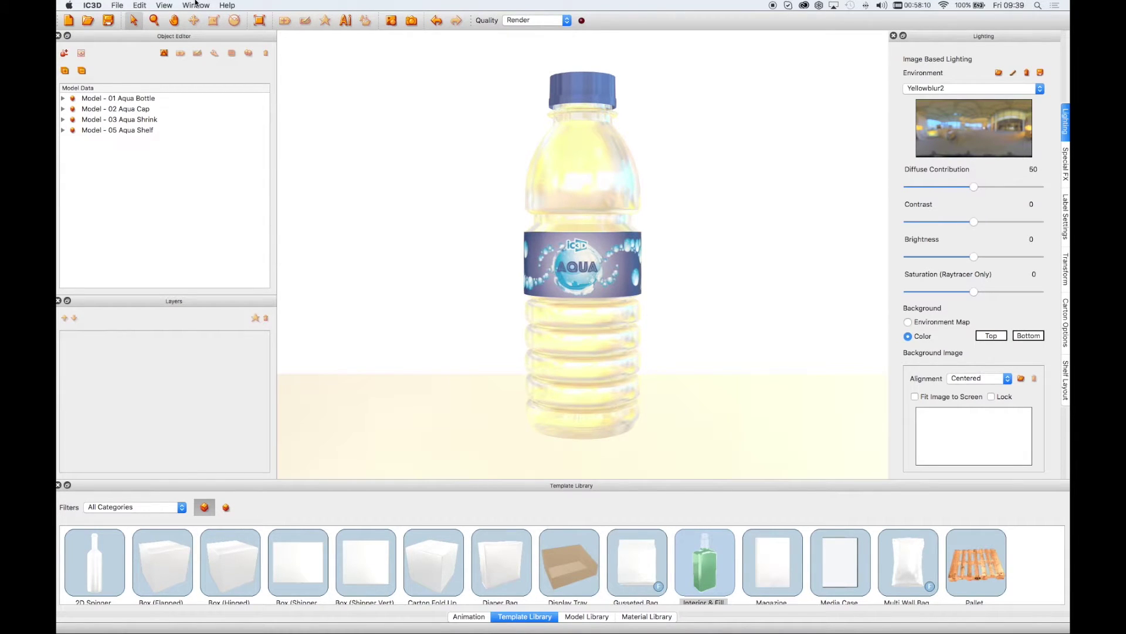
pyautogui.click(195, 5)
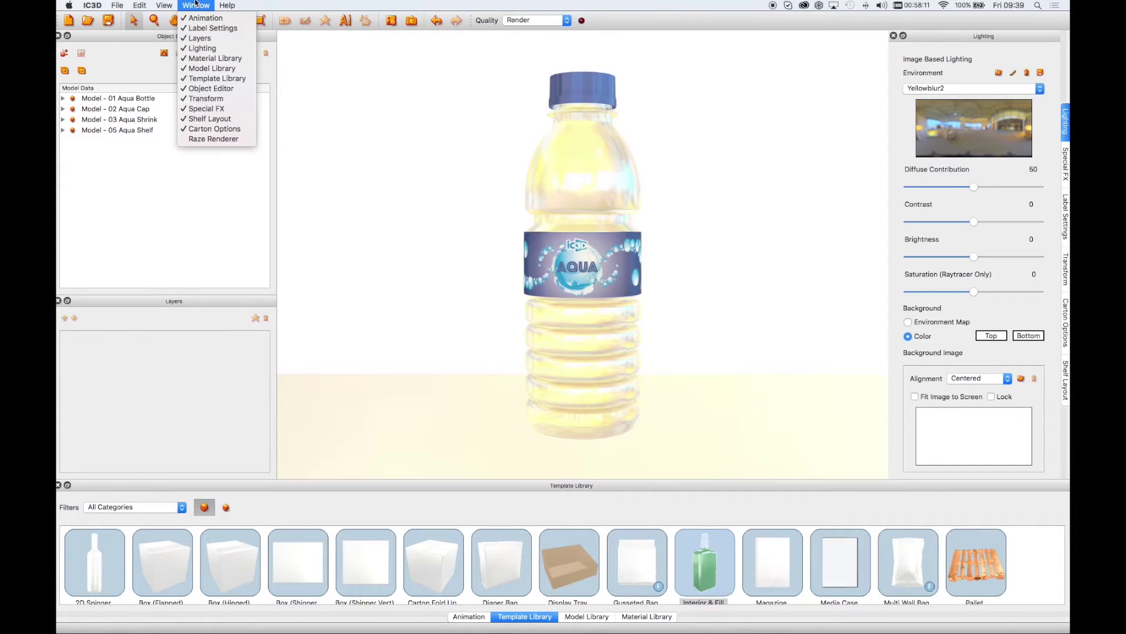
pyautogui.click(216, 139)
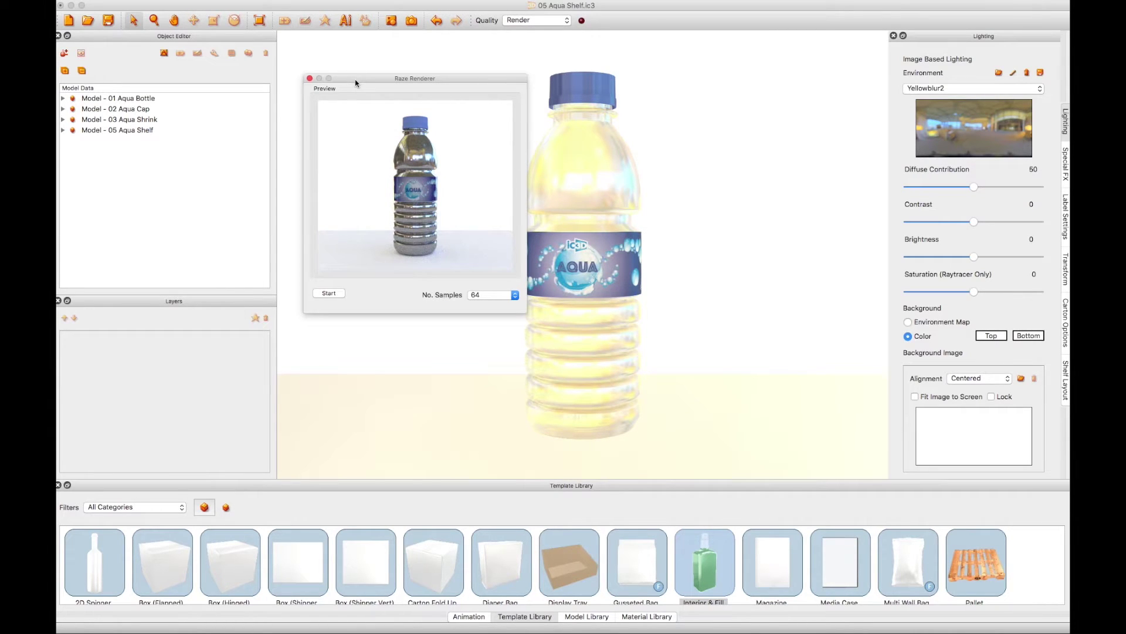
pyautogui.moveTo(354, 79); pyautogui.dragTo(1001, 448)
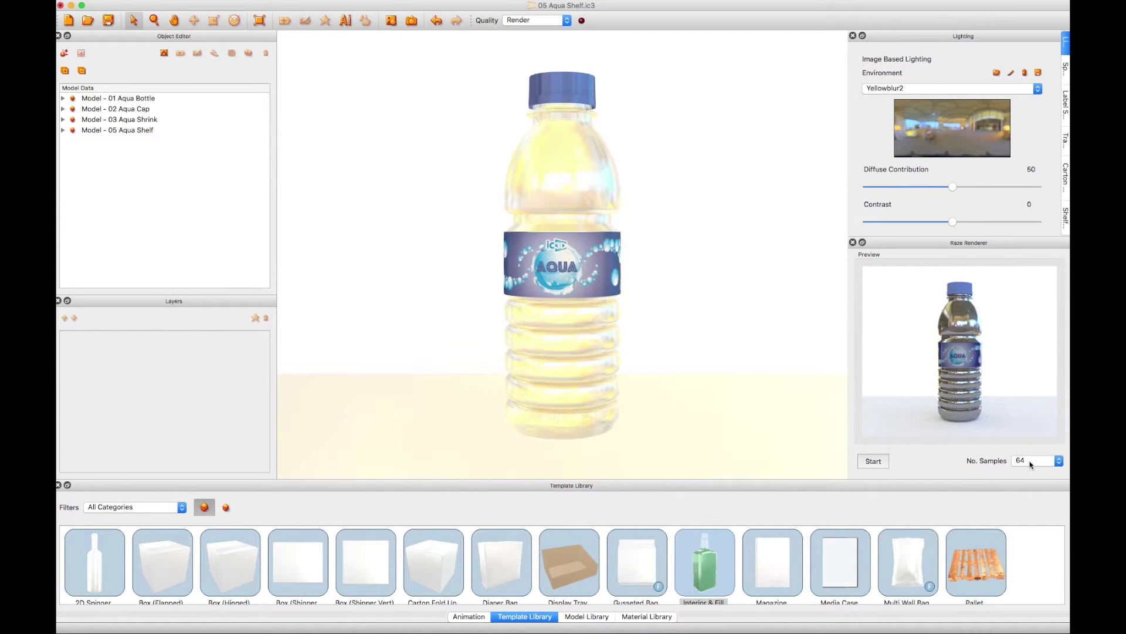
# Start the raytraced preview of the bottle and raise the number of samples to 256
pyautogui.click(874, 461)
pyautogui.click(1026, 465)
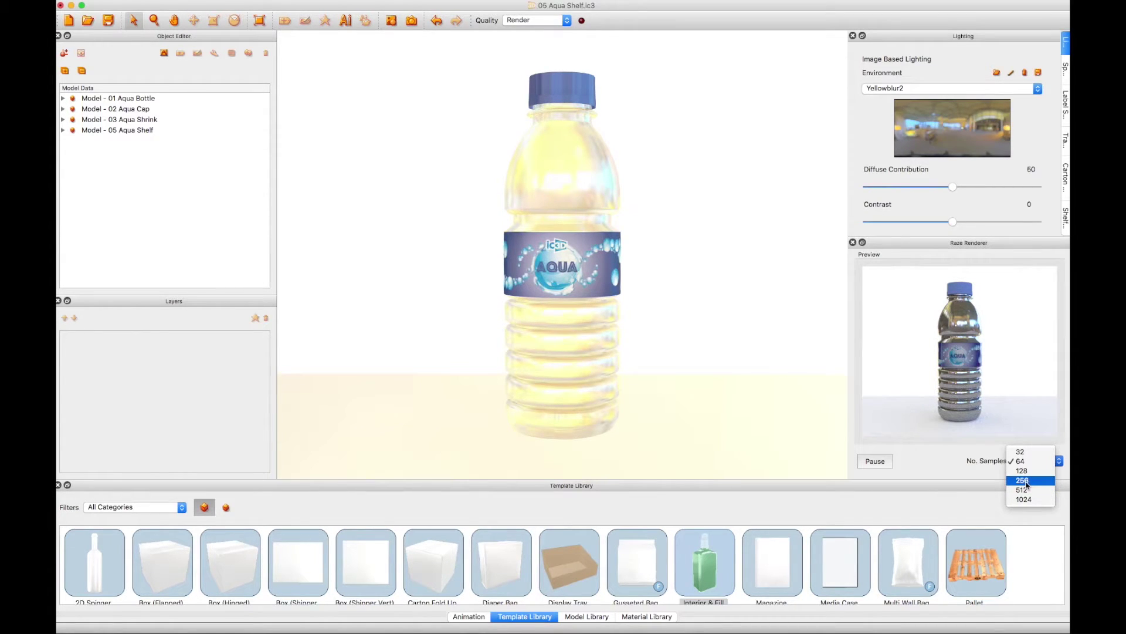
pyautogui.click(1025, 483)
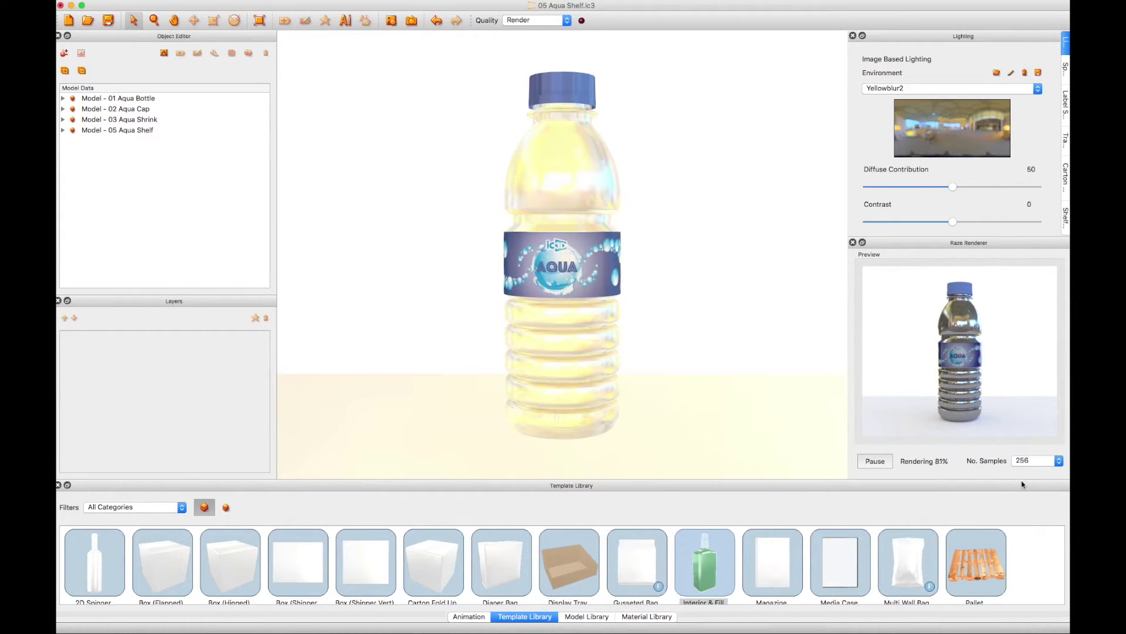
# Detach the Raze Renderer into an enlarged floating window over the scene and run its preview render, stopping it partway
pyautogui.doubleClick(908, 246)
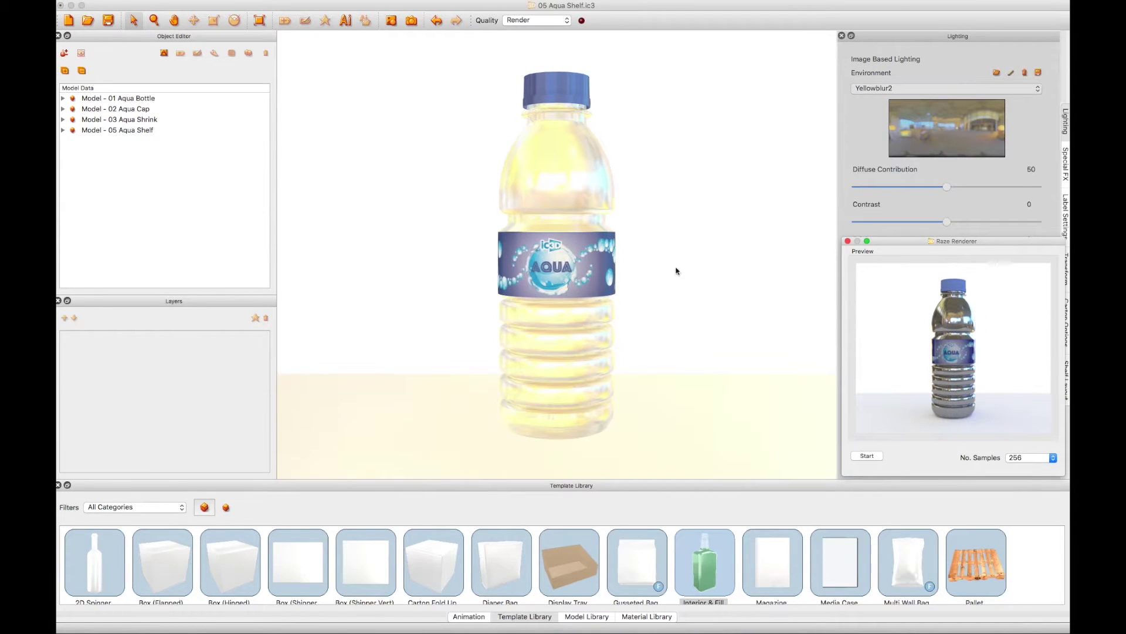
pyautogui.moveTo(957, 242); pyautogui.dragTo(430, 53)
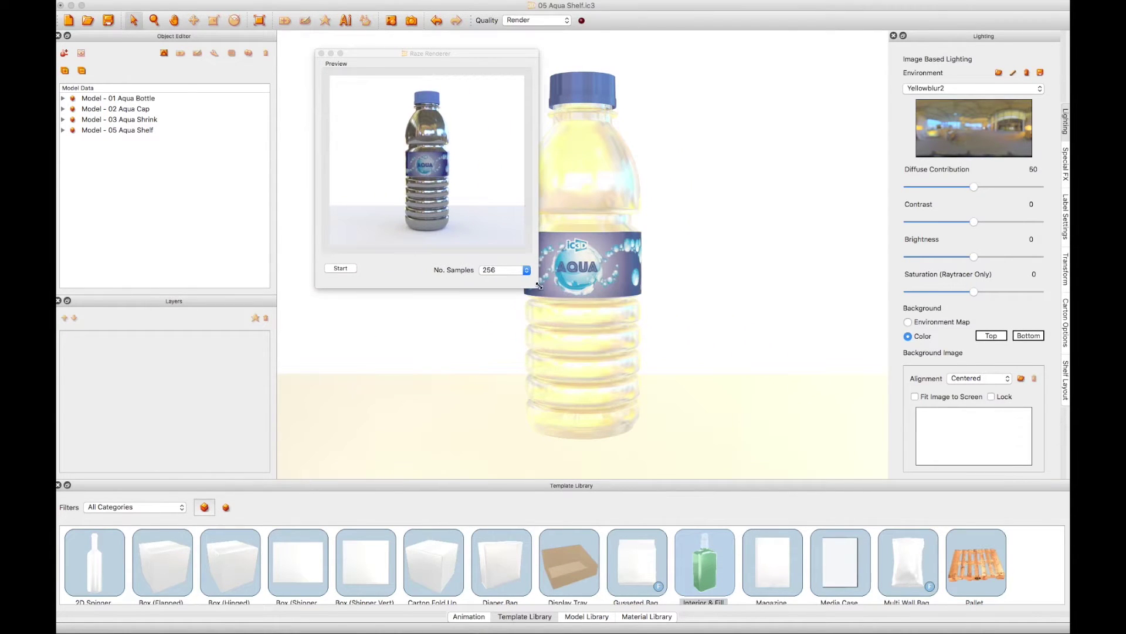
pyautogui.moveTo(539, 286); pyautogui.dragTo(632, 392)
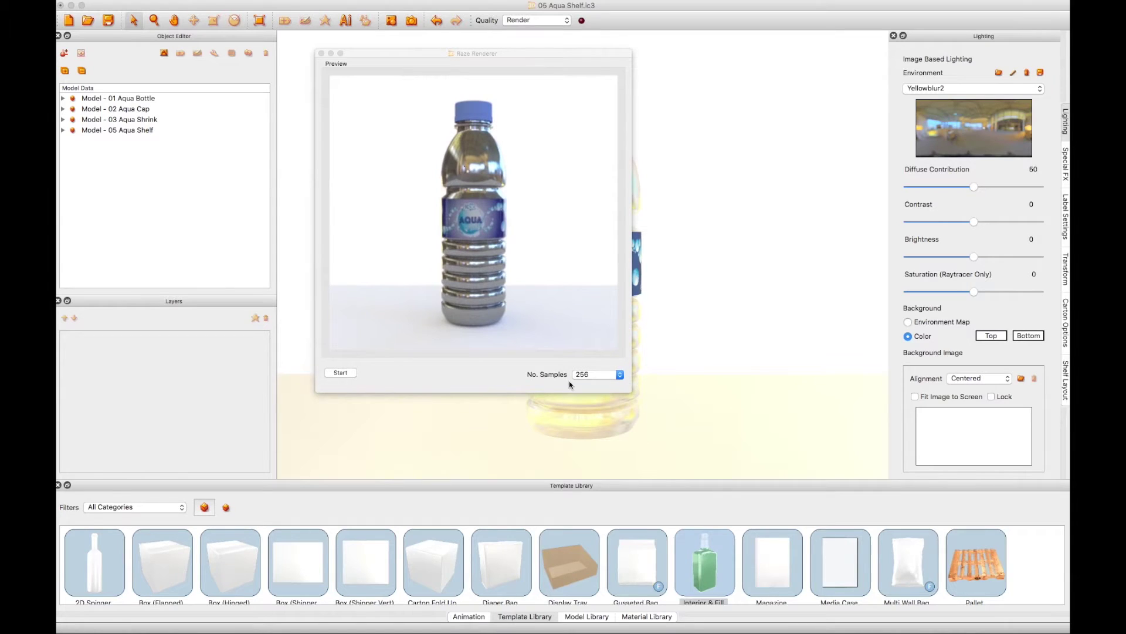
pyautogui.click(340, 373)
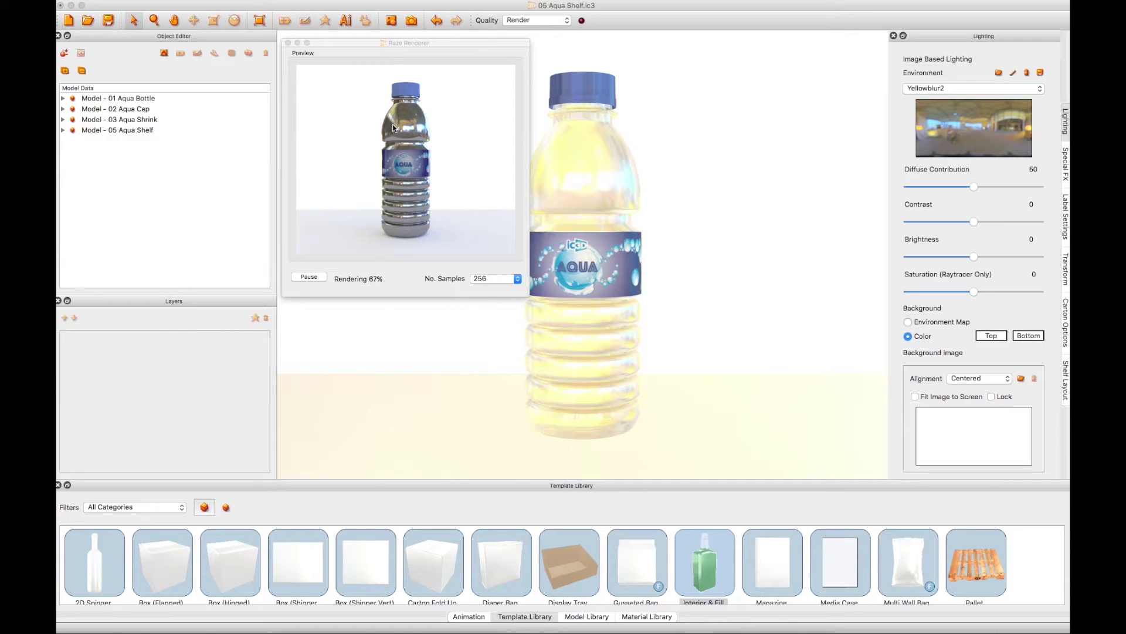
pyautogui.click(312, 276)
# Open the 01 Aqua Bottle's Glass (Bottle Clear) material for editing and set its raytracing template to Glass
pyautogui.click(63, 99)
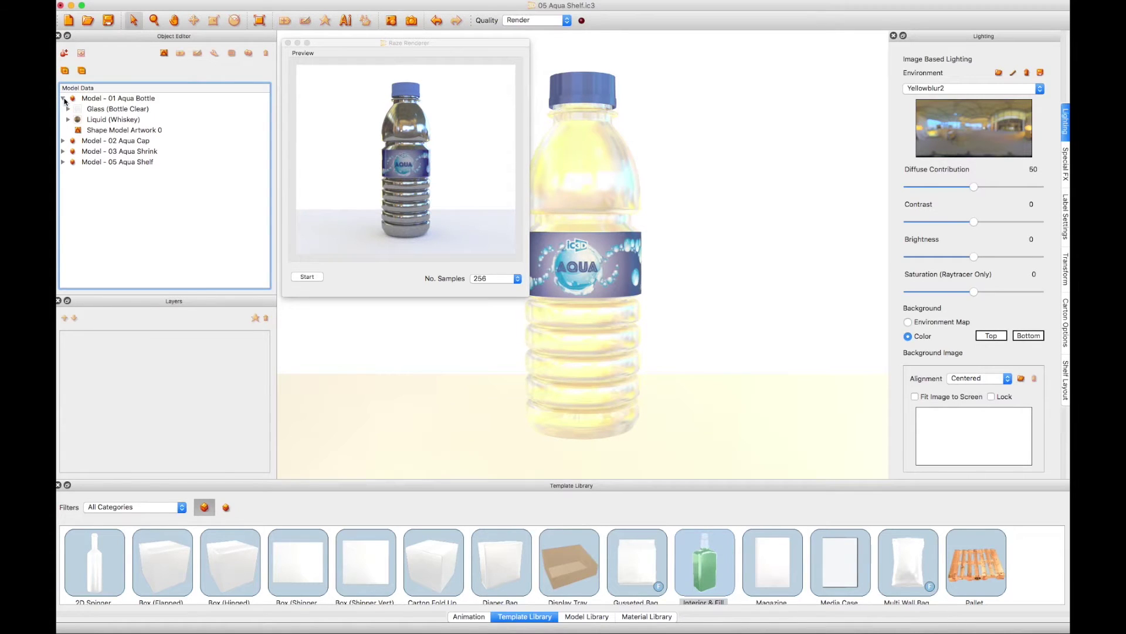
pyautogui.doubleClick(103, 112)
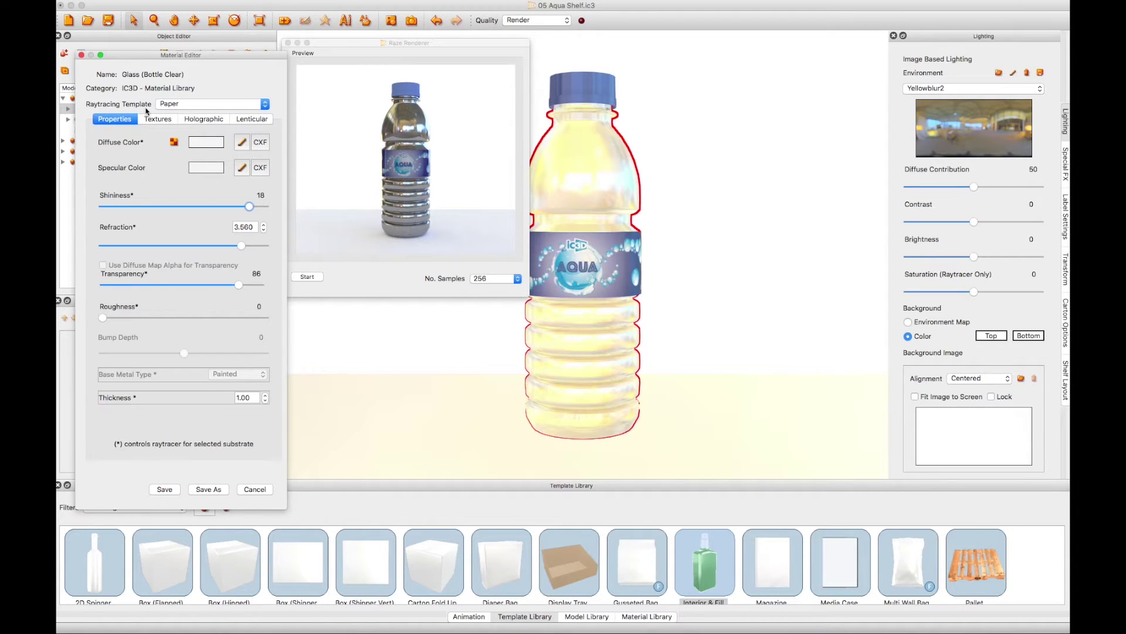
pyautogui.click(182, 107)
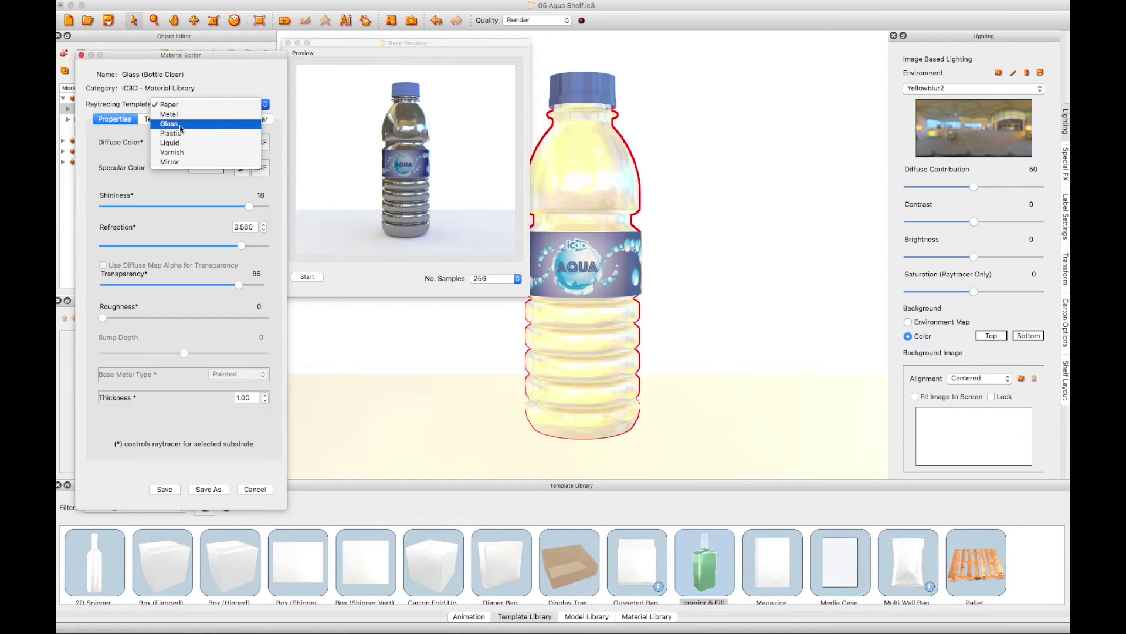
pyautogui.click(180, 125)
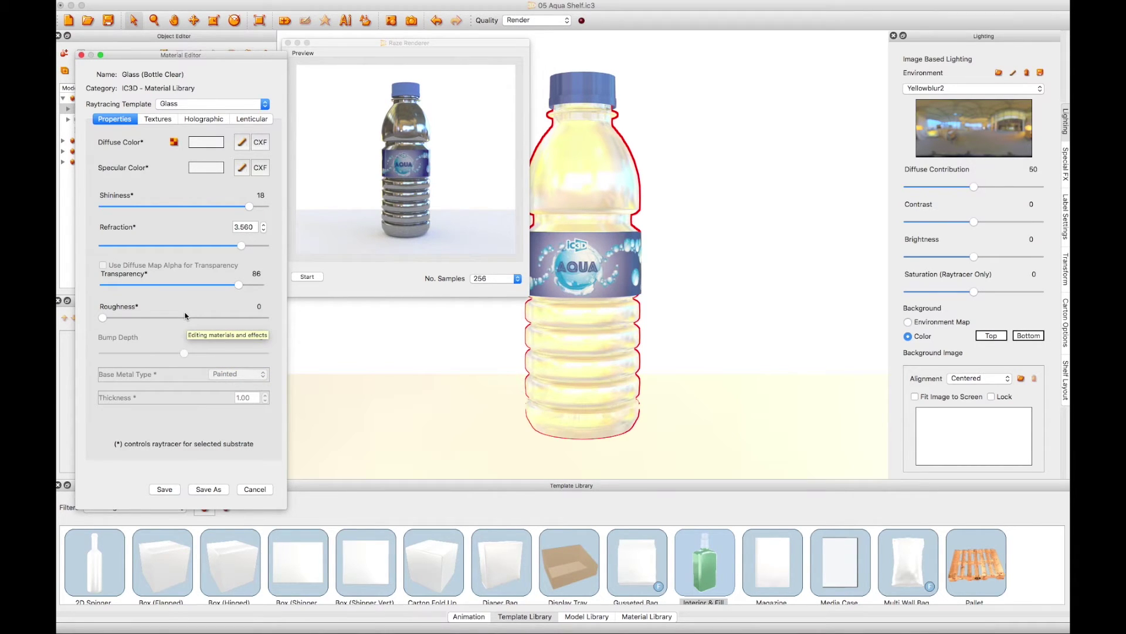
# Set the bottle glass material's refraction to 1.089
pyautogui.click(250, 227)
pyautogui.moveTo(254, 228); pyautogui.dragTo(233, 228)
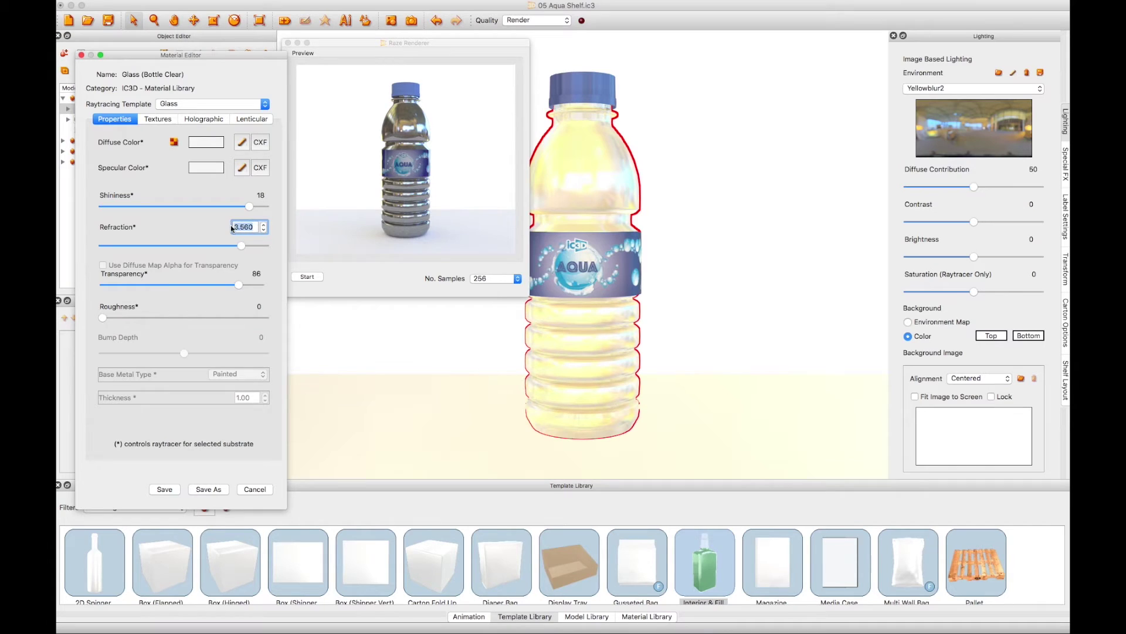
pyautogui.write('1.089')
pyautogui.press('Return')
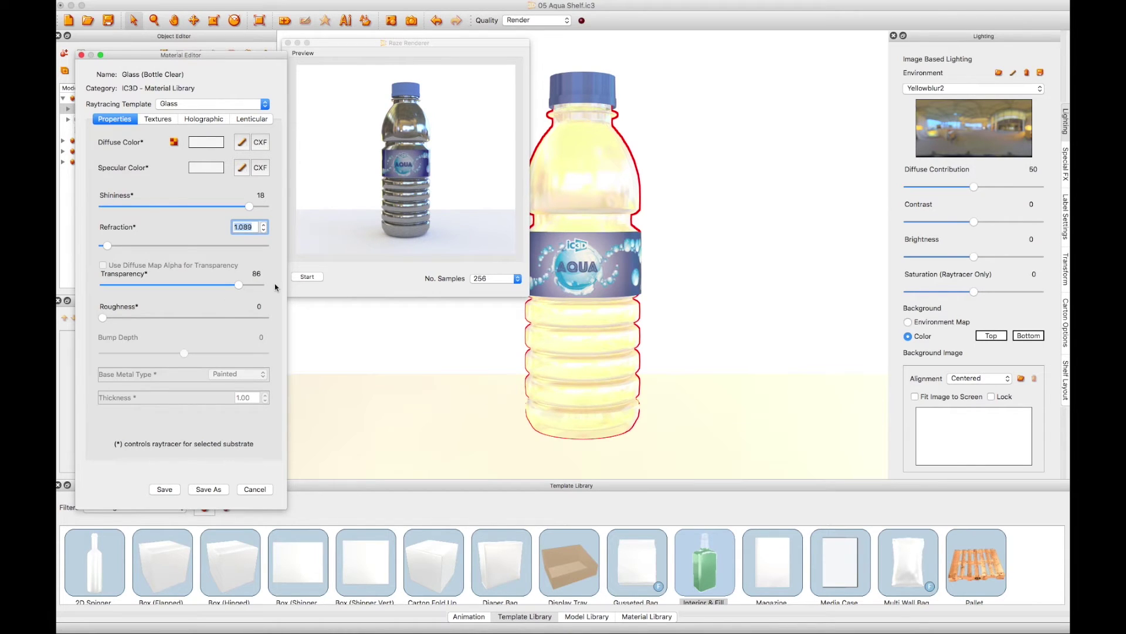
# Rerun the raytraced preview with 128 samples and save the edited bottle glass material
pyautogui.click(308, 277)
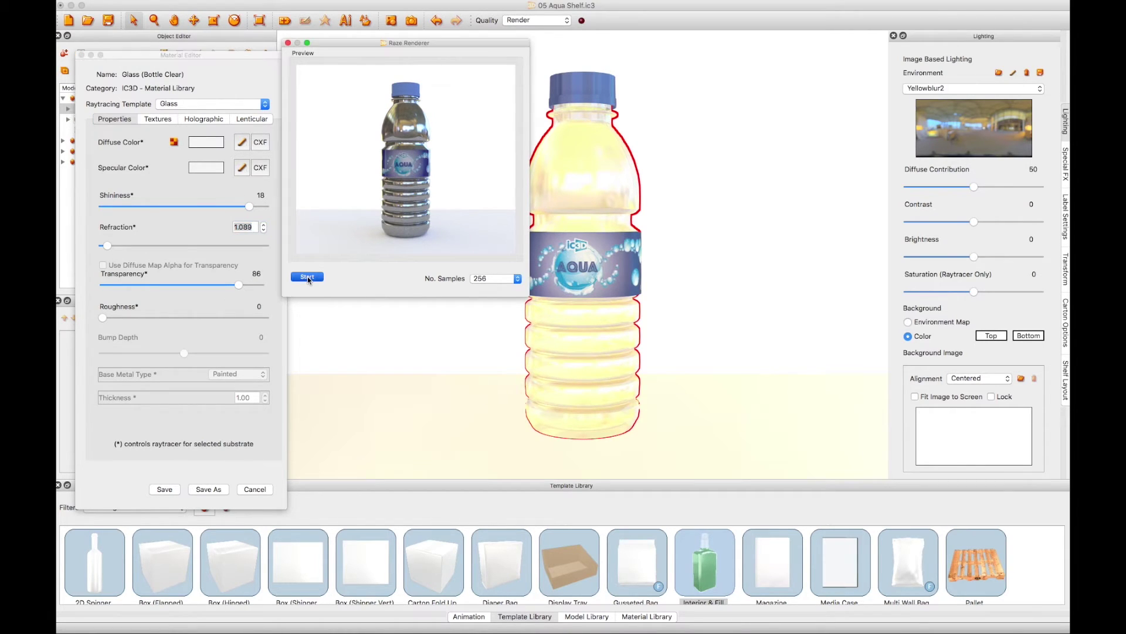
pyautogui.click(307, 276)
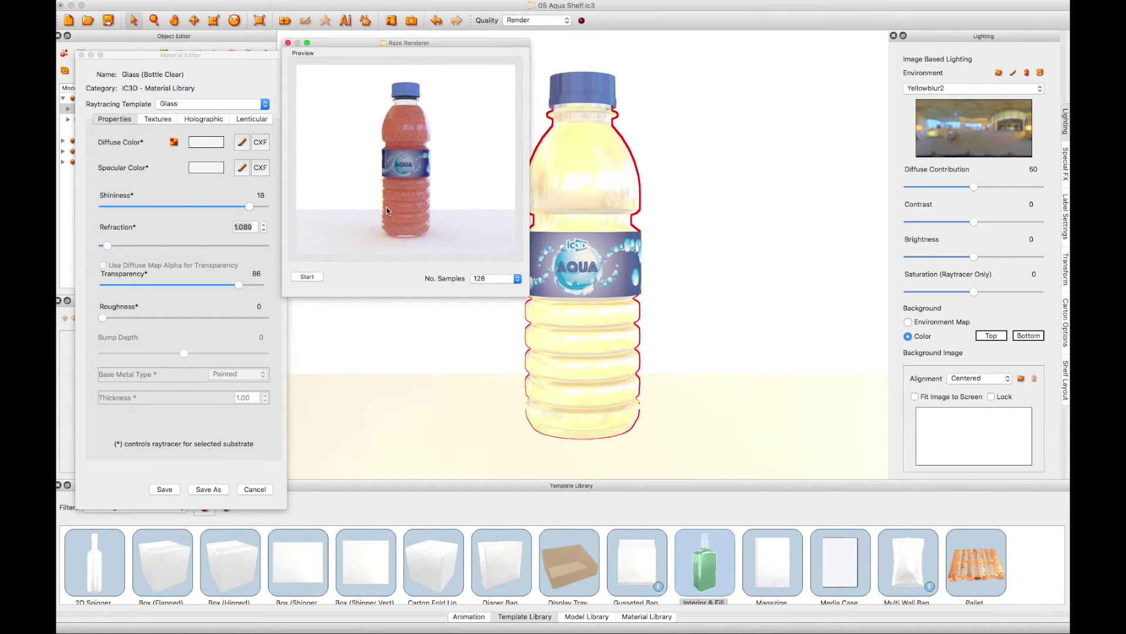
pyautogui.click(164, 490)
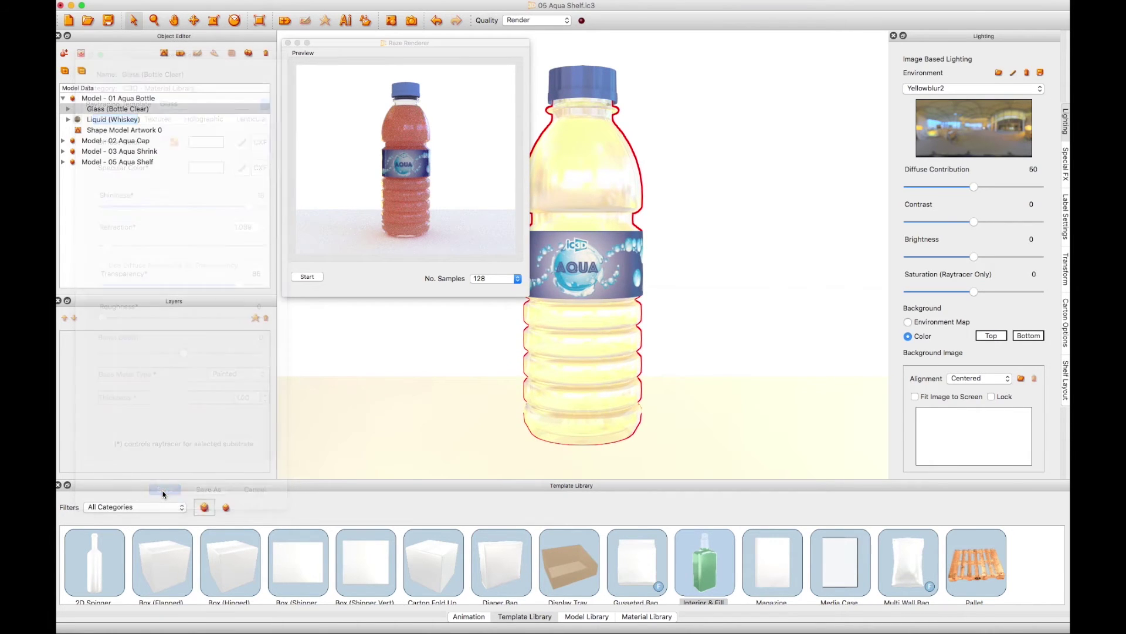
# Open the 01 Aqua Bottle's Liquid (Whiskey) material for editing and set its diffuse color to white
pyautogui.click(100, 121)
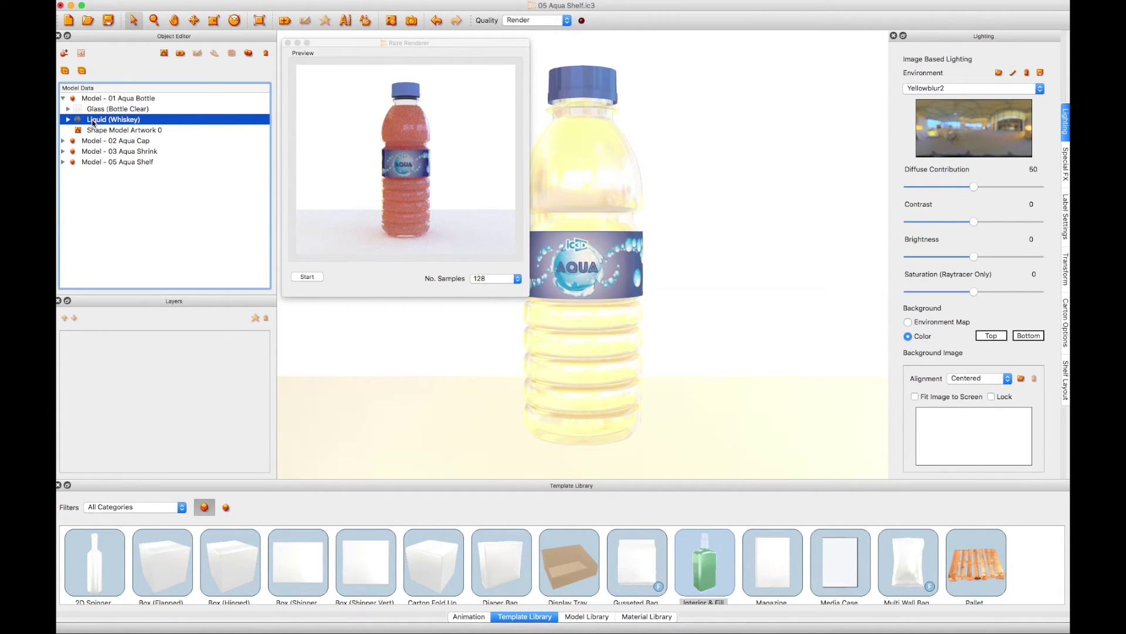
pyautogui.doubleClick(93, 121)
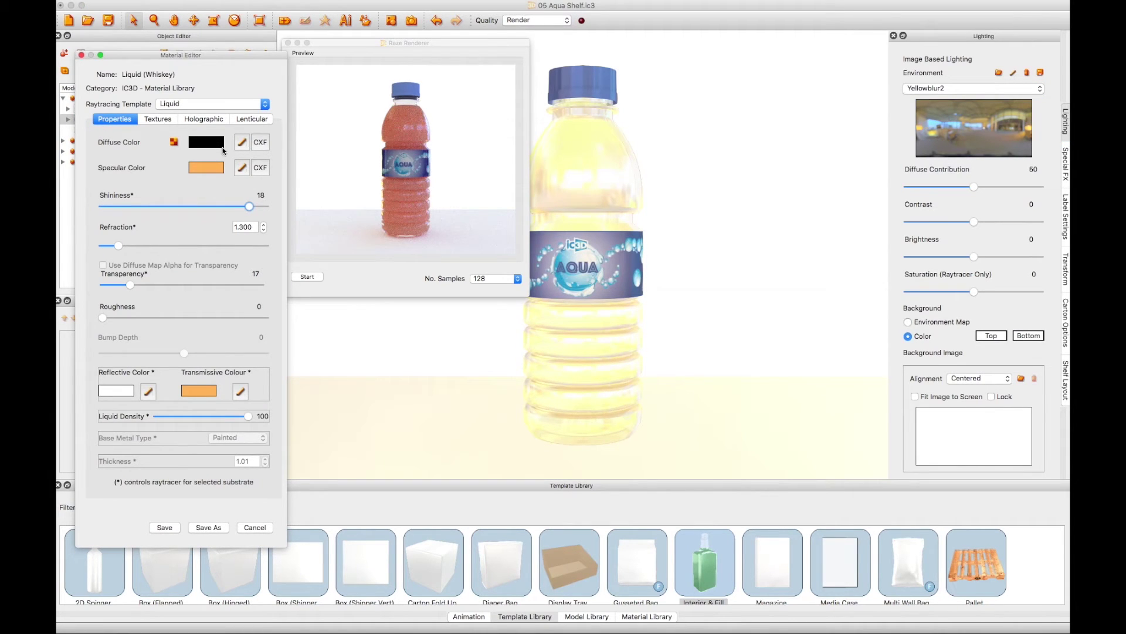
pyautogui.click(242, 143)
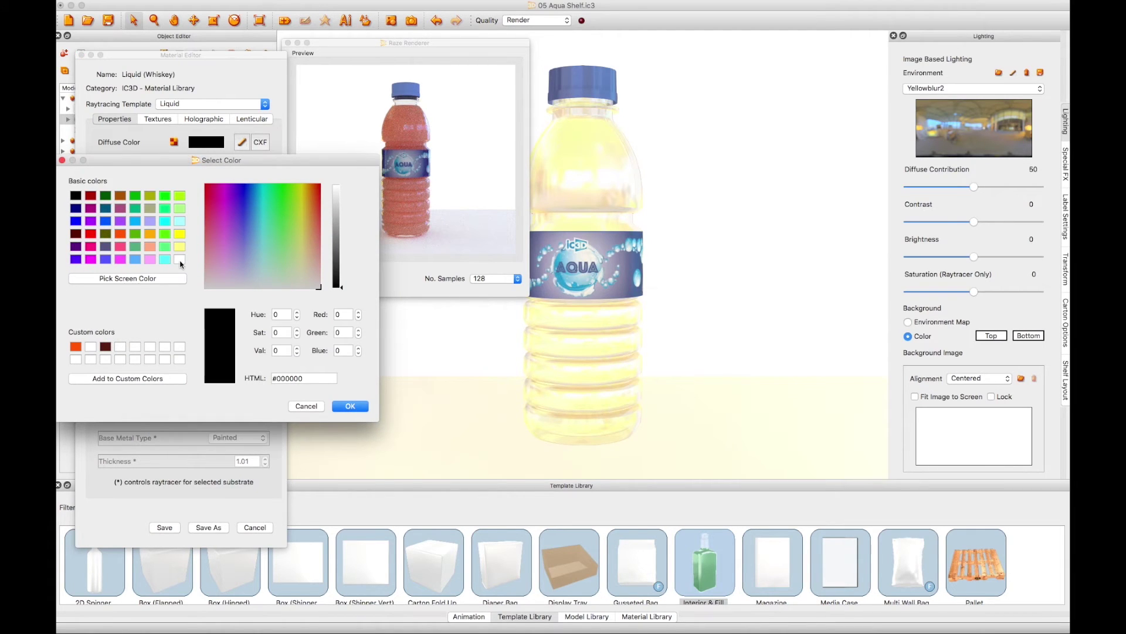
pyautogui.click(179, 259)
pyautogui.click(350, 406)
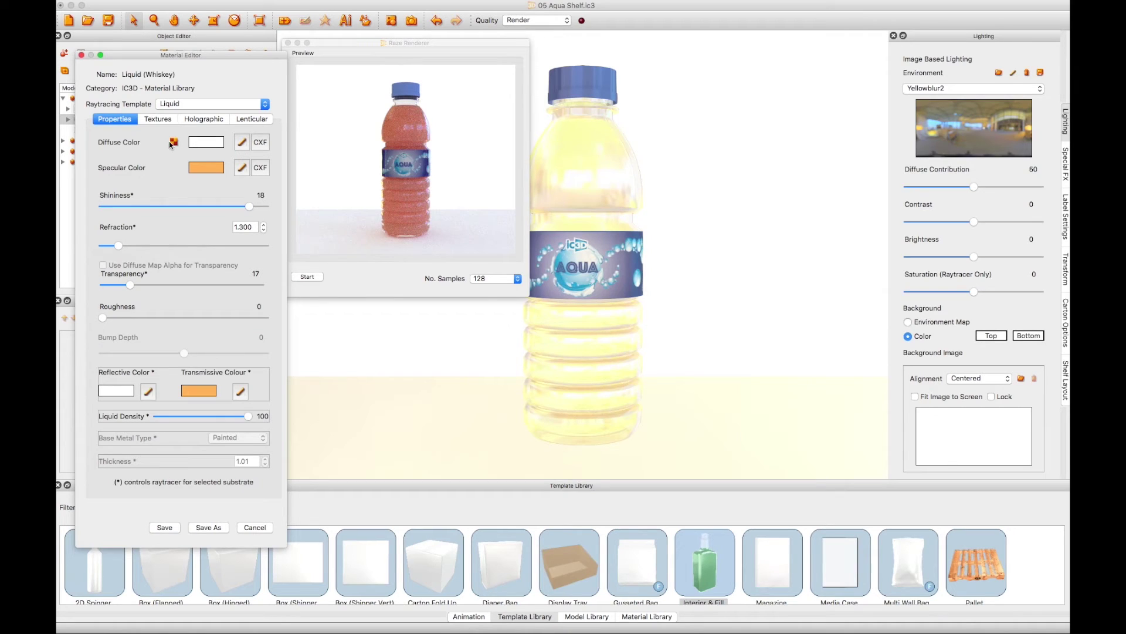
# Set the liquid material's specular color and transmissive color to white (#ffffff)
pyautogui.click(241, 167)
pyautogui.press('Escape')
pyautogui.click(241, 164)
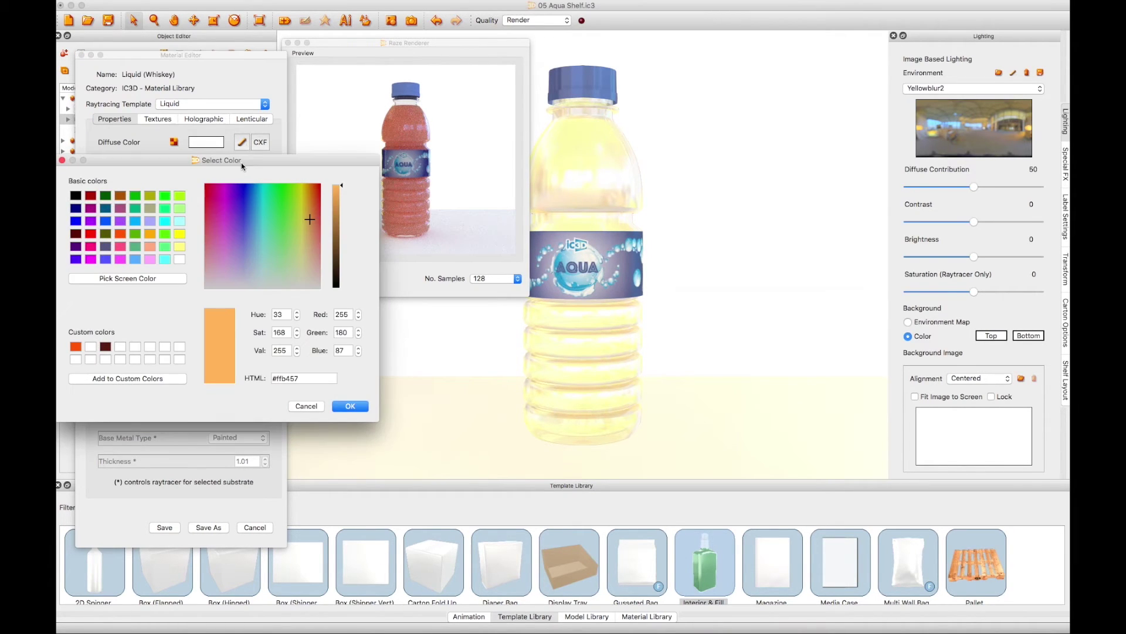
pyautogui.click(179, 259)
pyautogui.click(357, 405)
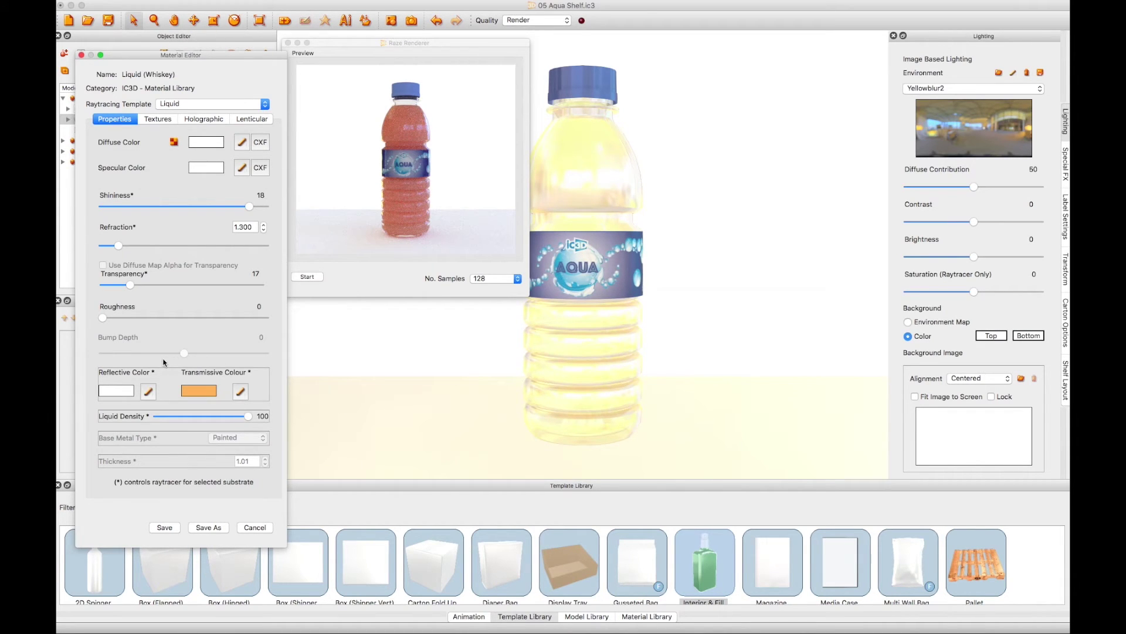
pyautogui.click(241, 391)
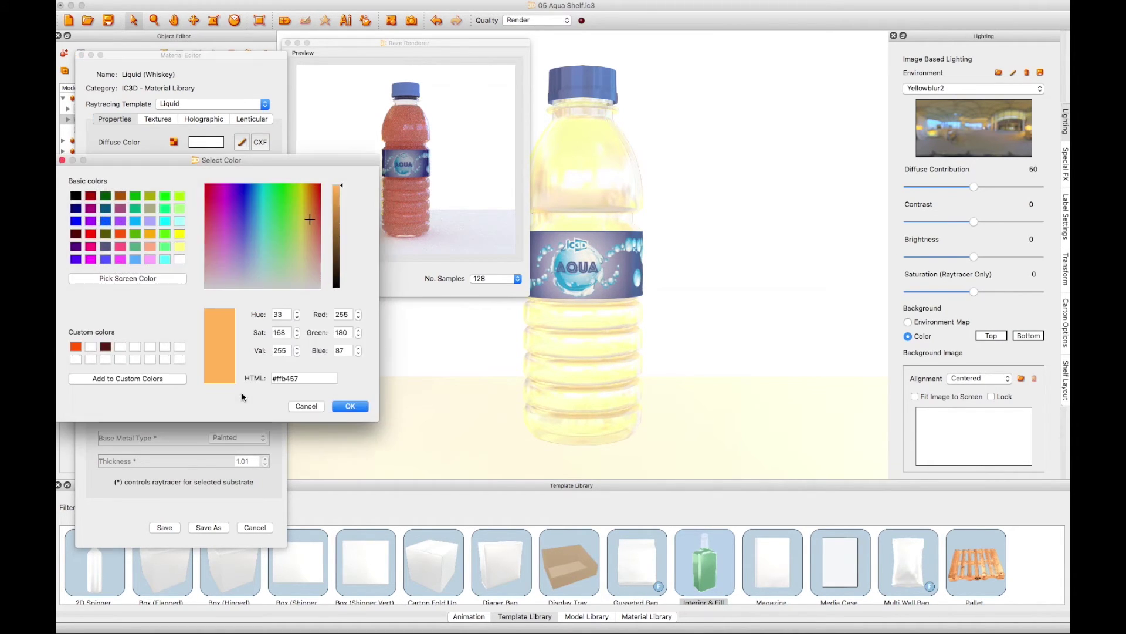
pyautogui.click(180, 259)
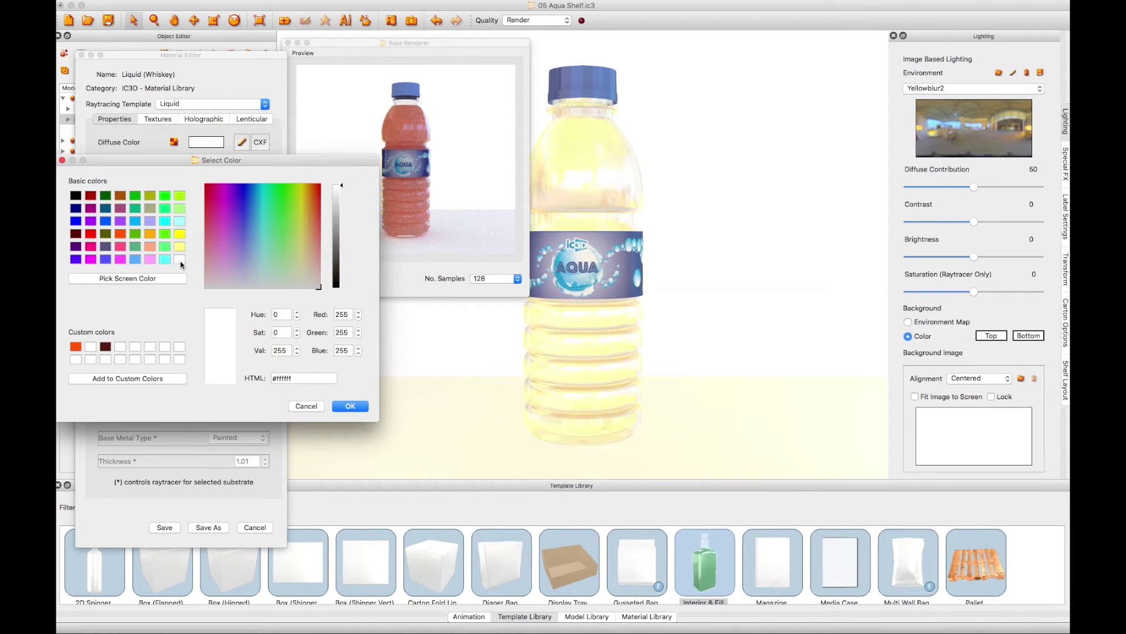
pyautogui.click(350, 406)
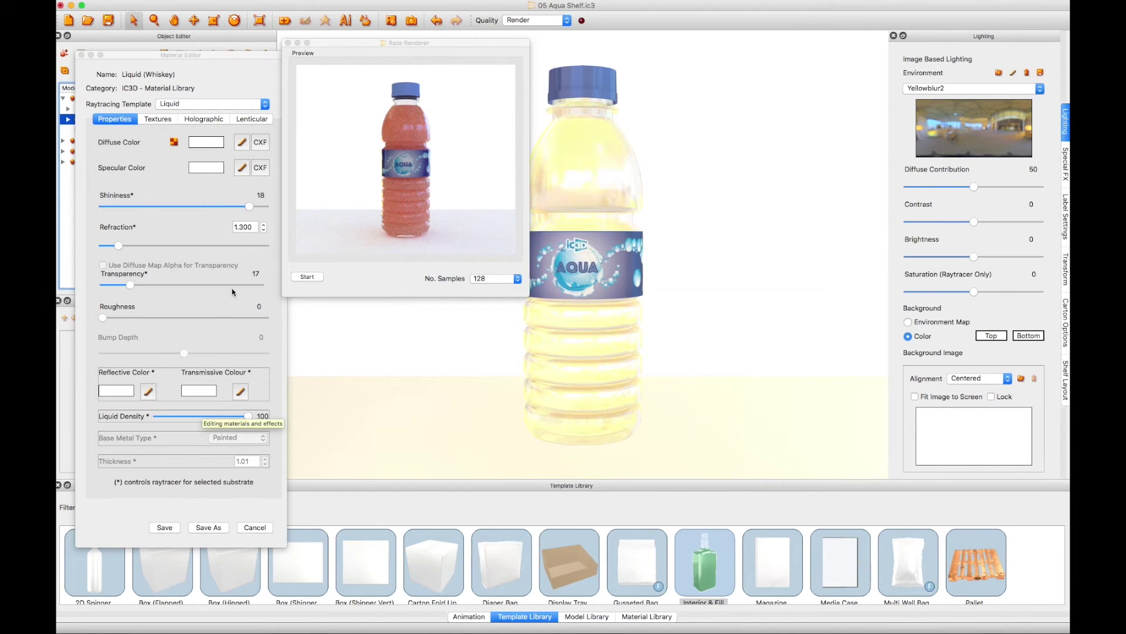
# Set the liquid material's refraction to 1.325
pyautogui.click(254, 227)
pyautogui.moveTo(254, 227); pyautogui.dragTo(244, 228)
pyautogui.write('25')
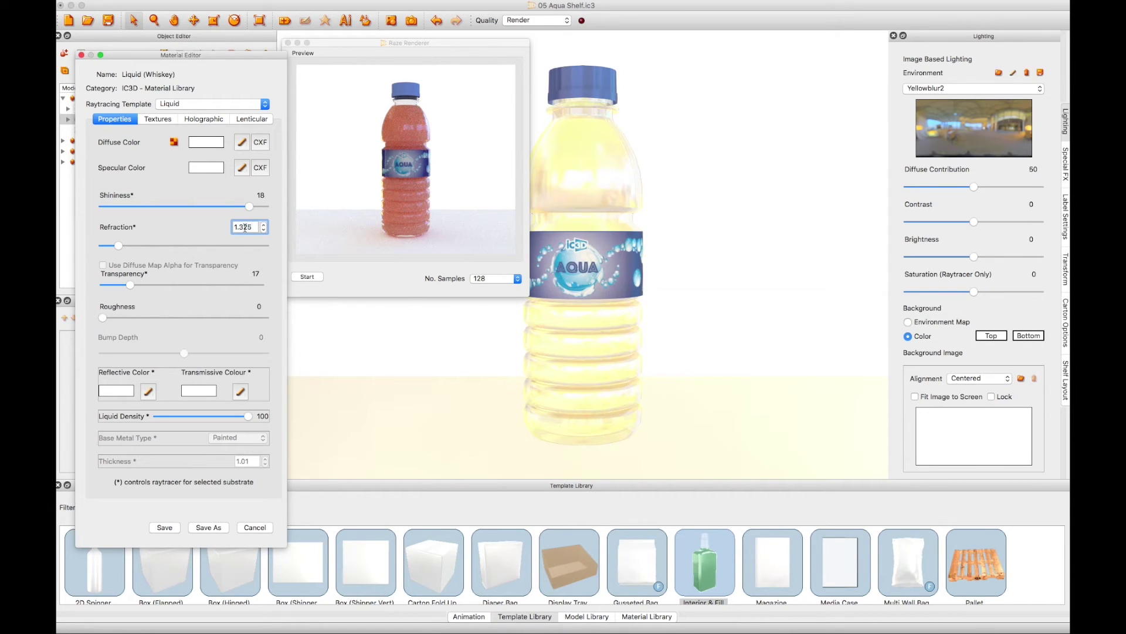
pyautogui.press('Return')
# Keep Liquid as the raytracing template, lower the liquid density to near its minimum and save the material
pyautogui.click(176, 105)
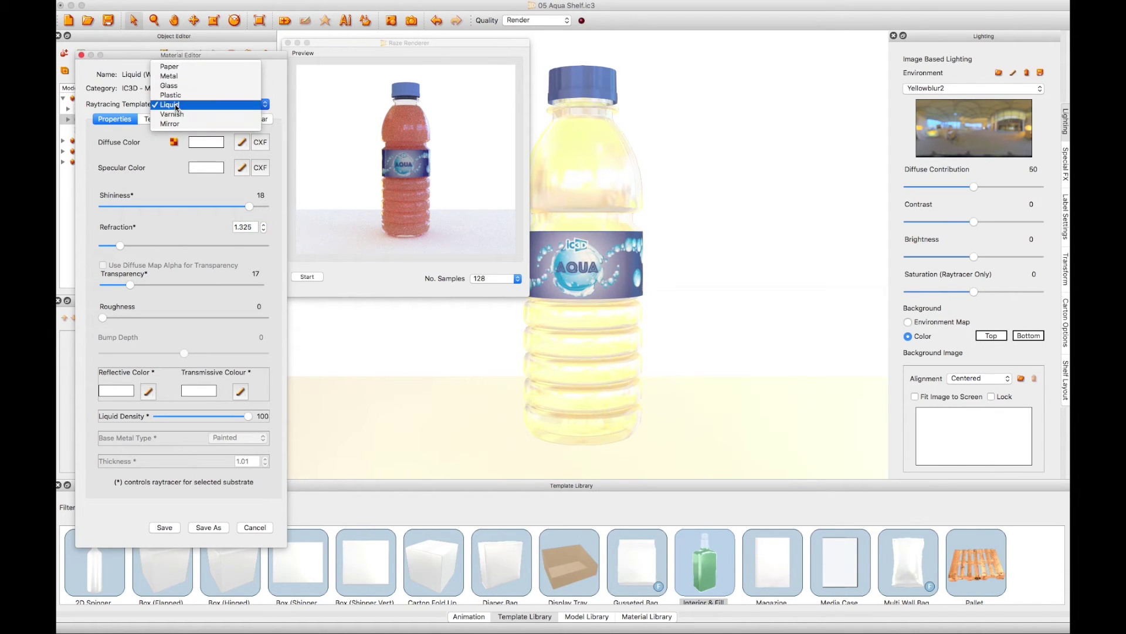
pyautogui.click(176, 105)
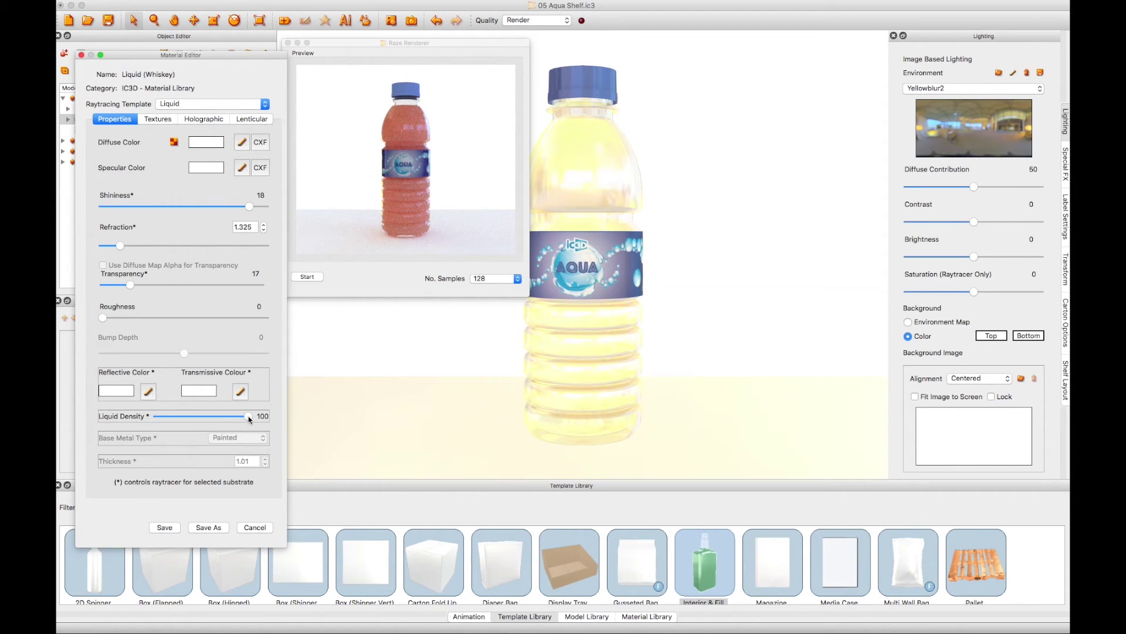
pyautogui.moveTo(250, 417); pyautogui.dragTo(162, 416)
pyautogui.click(164, 527)
# Rerun the raytraced preview with 64 samples
pyautogui.click(493, 279)
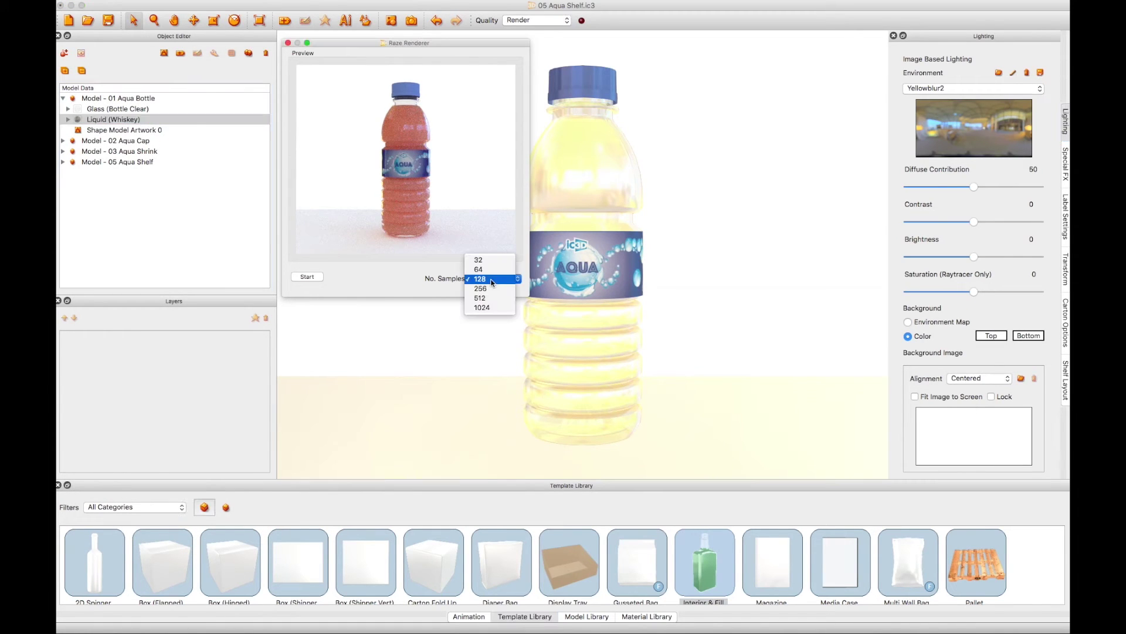
pyautogui.click(487, 270)
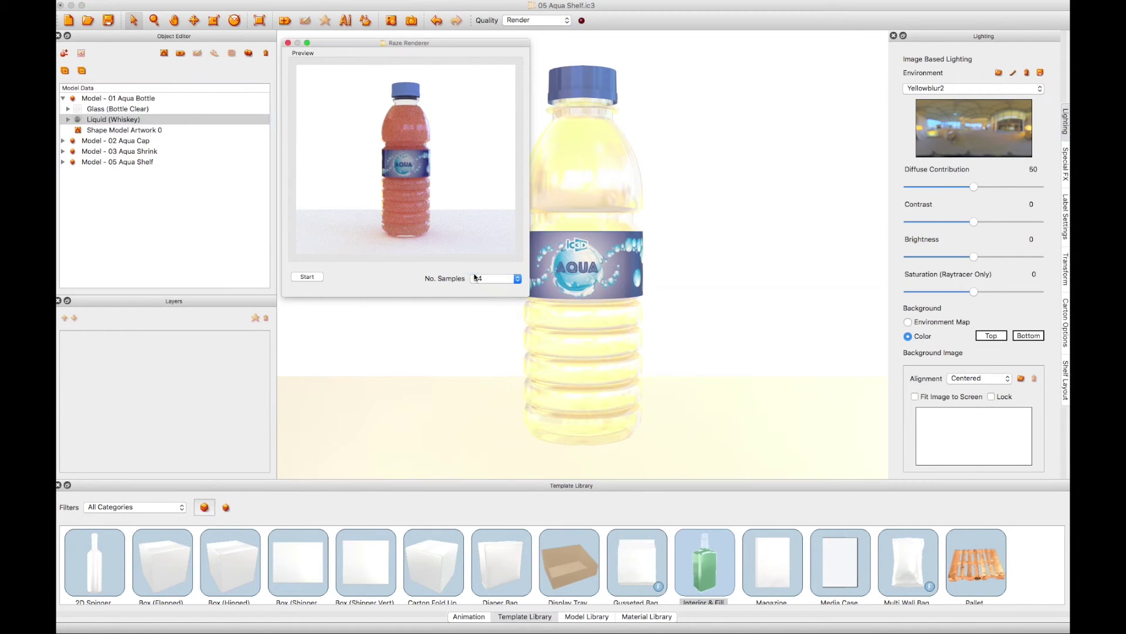
pyautogui.click(306, 277)
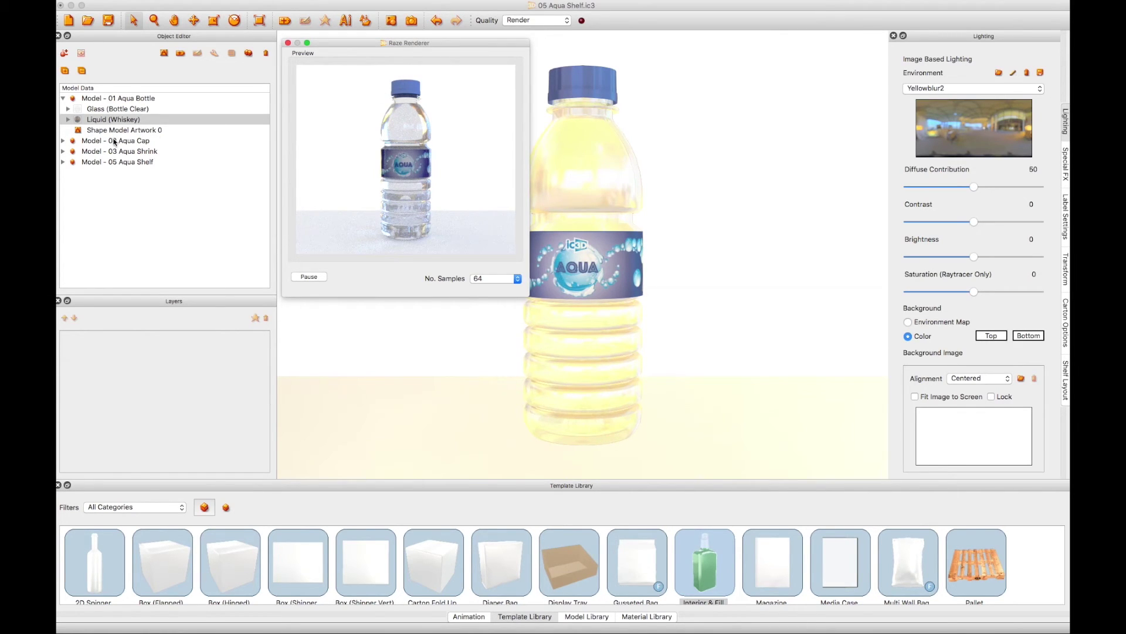
# Open the 02 Aqua Cap's Plastic Cap (Aqua Blue) material for editing and set its raytracing template to Plastic
pyautogui.click(88, 142)
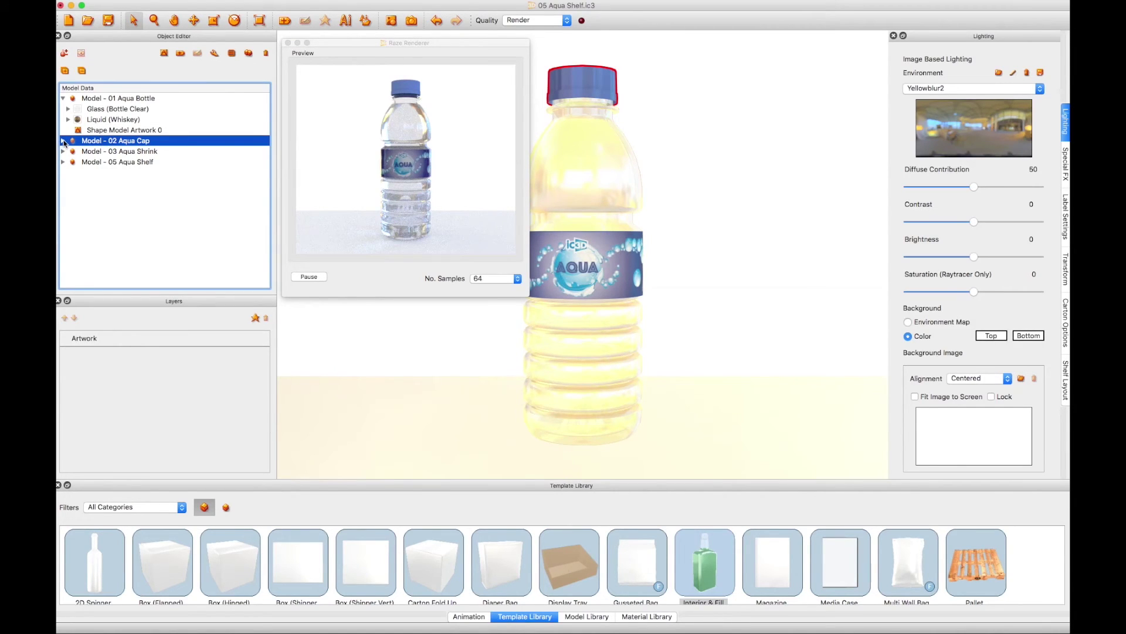
pyautogui.click(62, 141)
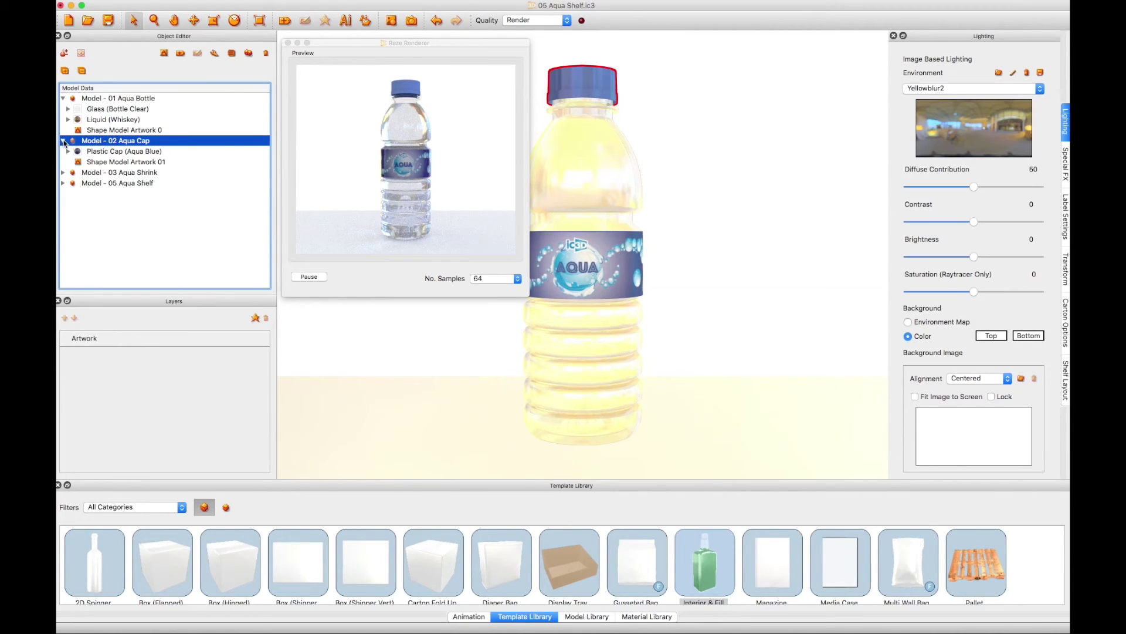
pyautogui.doubleClick(103, 152)
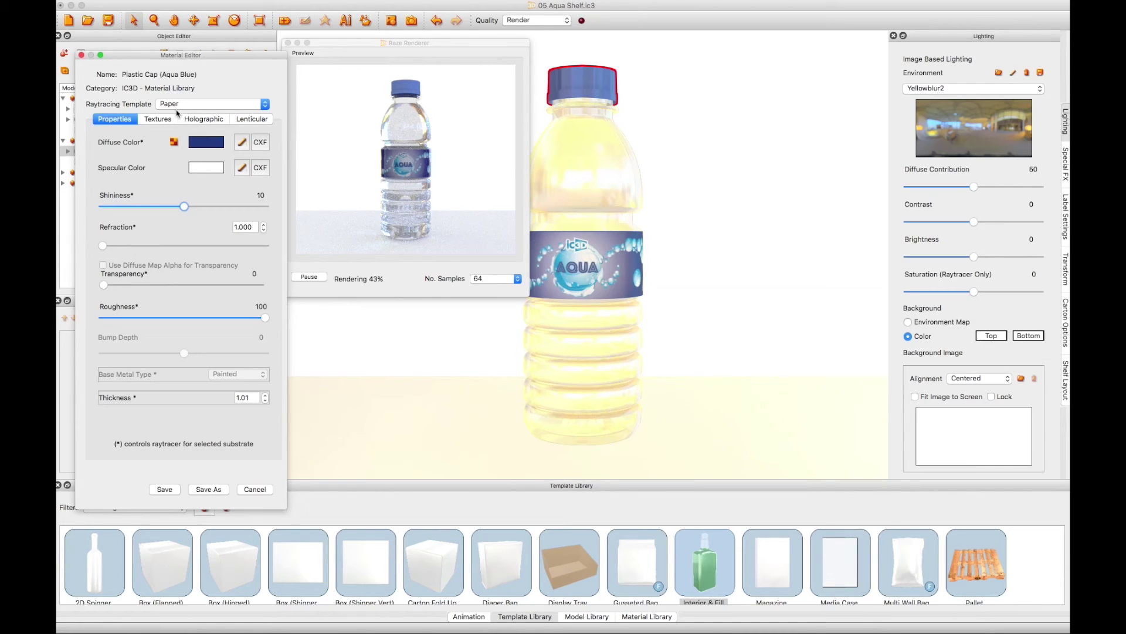
pyautogui.click(176, 106)
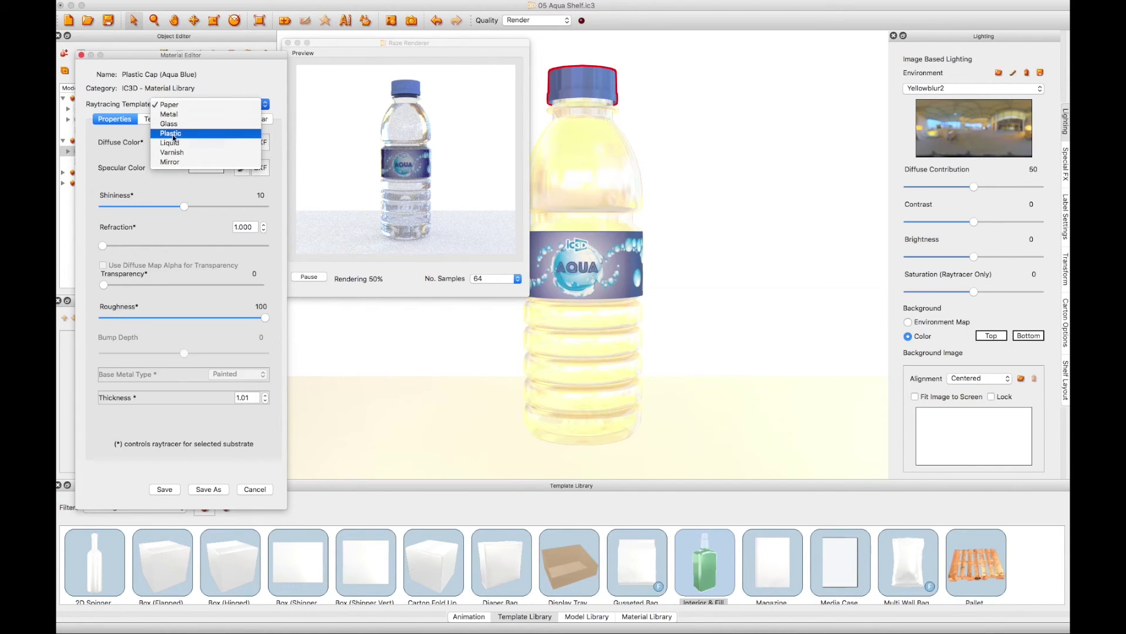
pyautogui.click(173, 134)
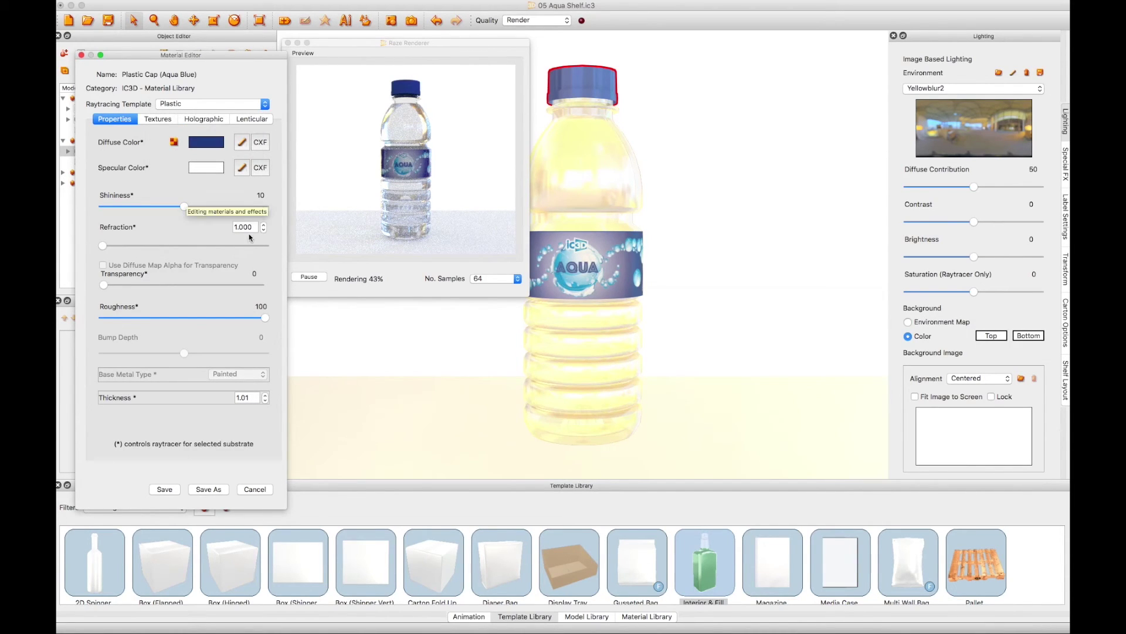
# Set the cap material's refraction to 1.460 and lower its roughness to around the middle of the range
pyautogui.moveTo(252, 227); pyautogui.dragTo(236, 228)
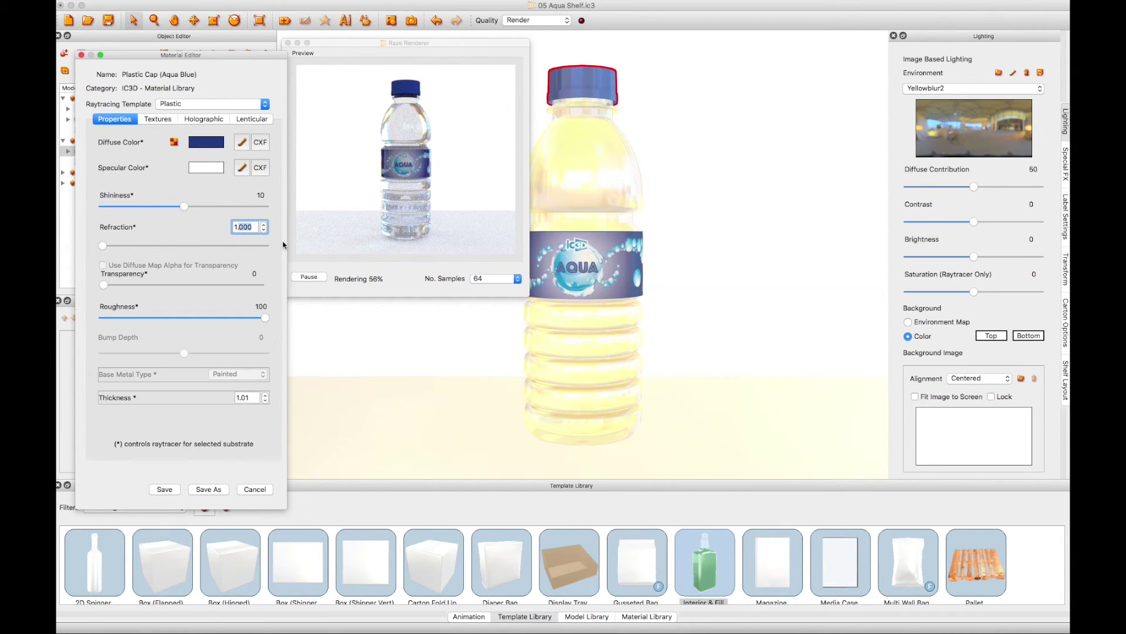
pyautogui.write('1.460')
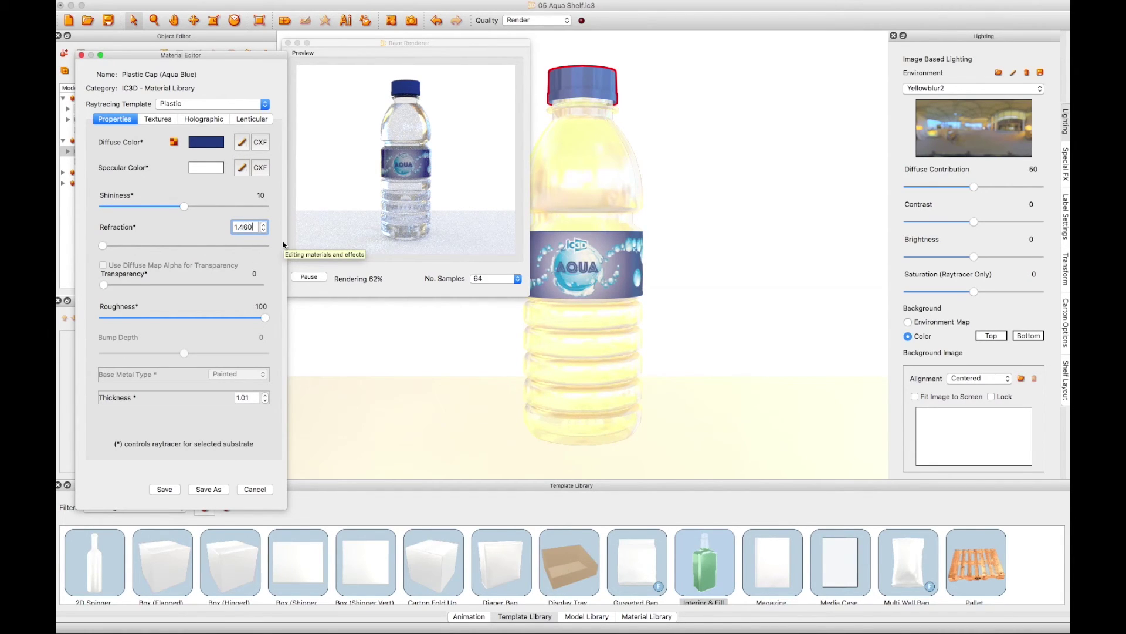
pyautogui.press('Return')
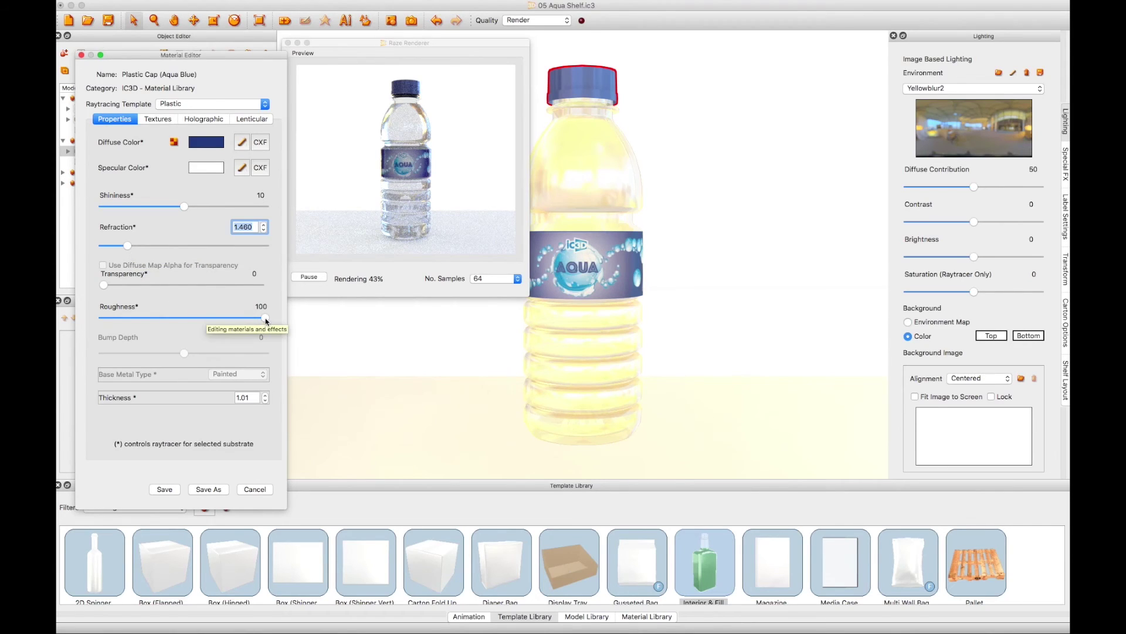
pyautogui.moveTo(265, 320); pyautogui.dragTo(176, 318)
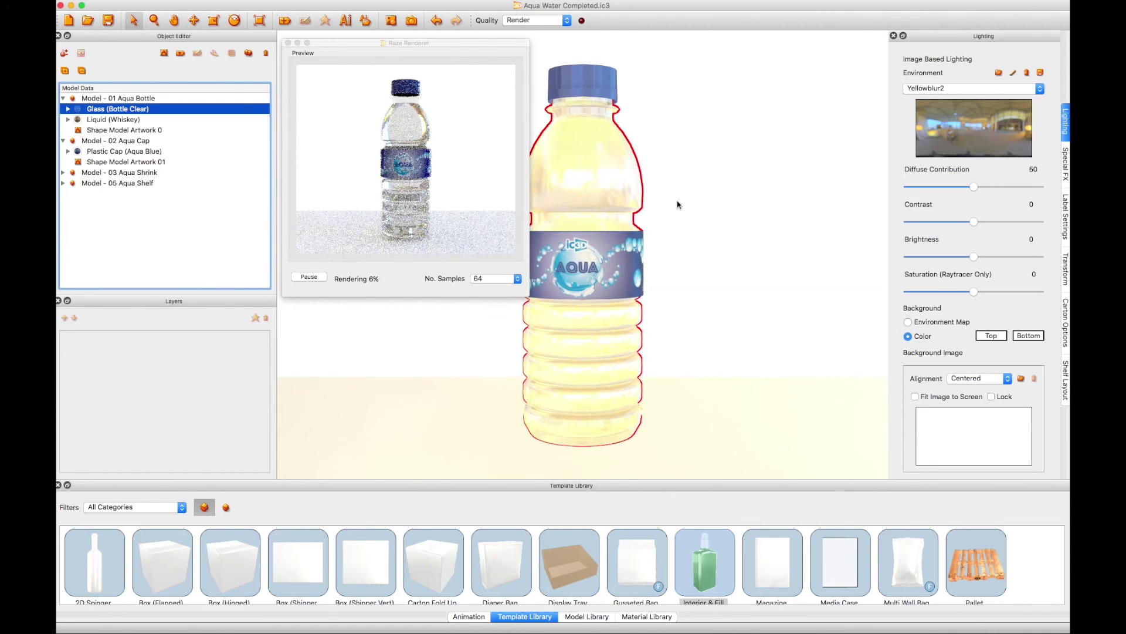
# Switch the image-based lighting environment to ShopInterior_02_XXL and stop the running raytraced preview
pyautogui.click(948, 90)
pyautogui.click(950, 97)
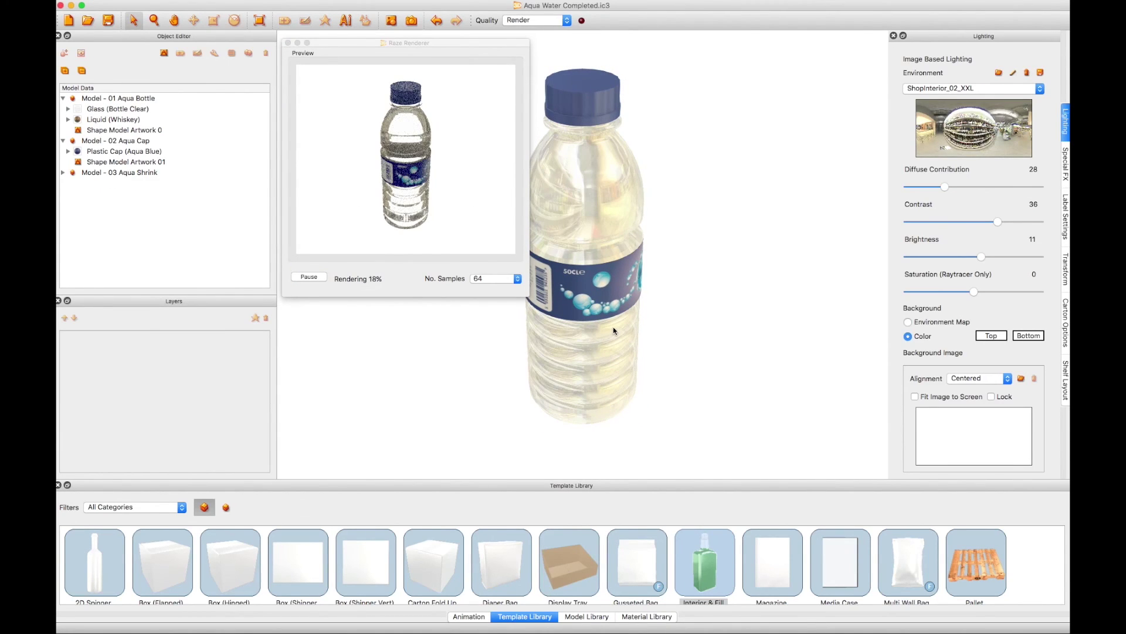
pyautogui.click(315, 277)
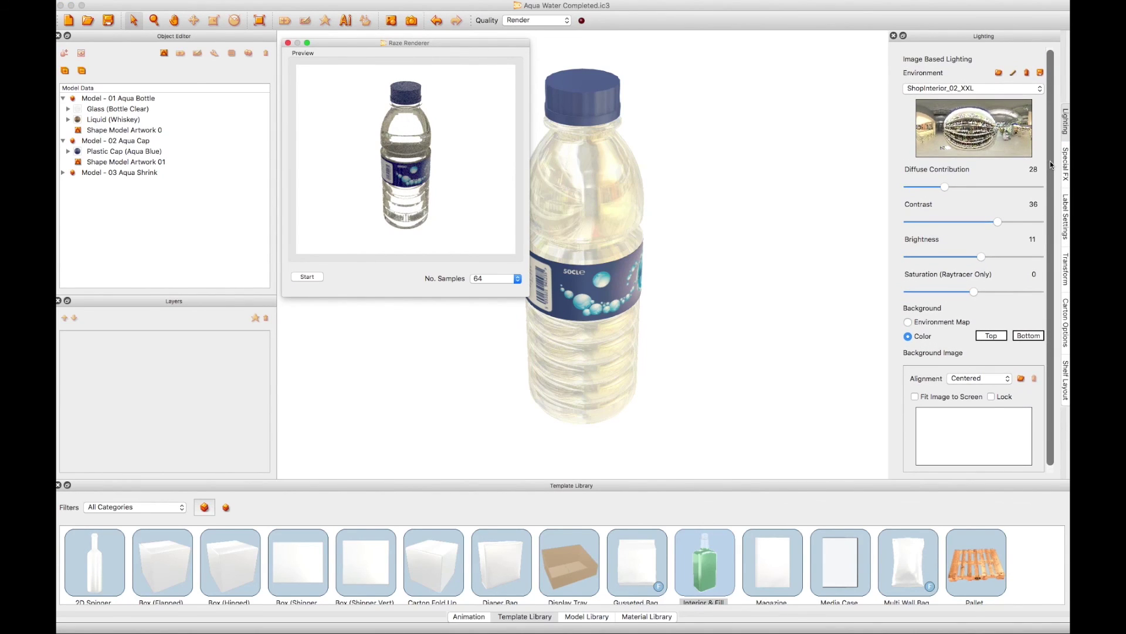
# Use the environment map as the background and restart the preview, viewing the bottle against different areas of the shop interior
pyautogui.click(909, 322)
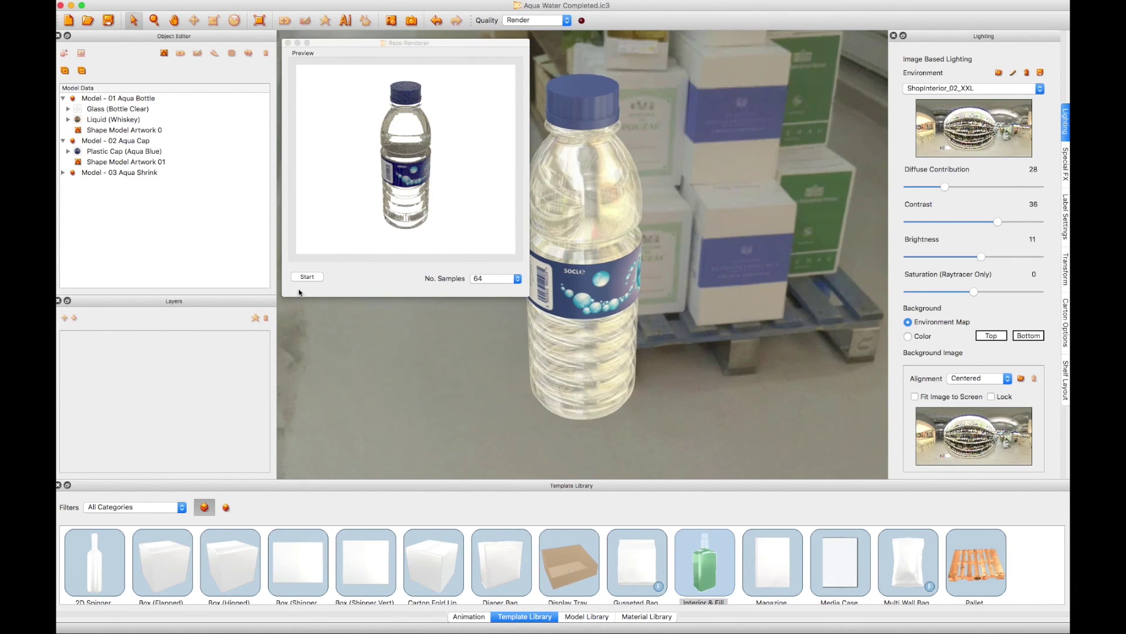
pyautogui.click(312, 277)
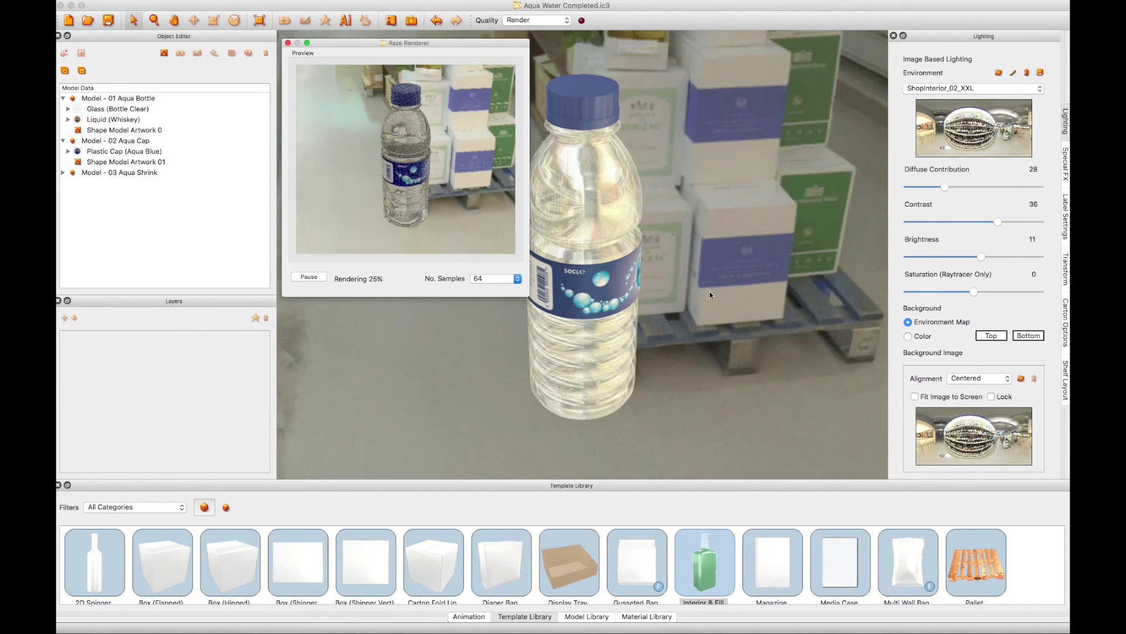
pyautogui.moveTo(723, 279); pyautogui.dragTo(727, 261)
pyautogui.hscroll(10, 726, 259)
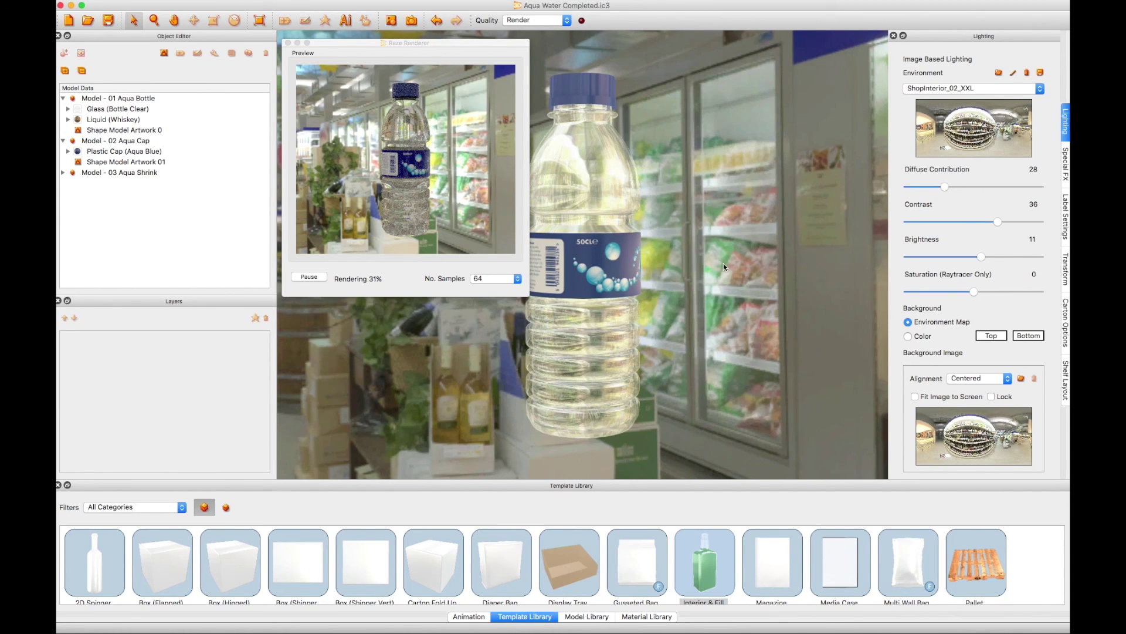
pyautogui.moveTo(721, 270); pyautogui.dragTo(765, 244)
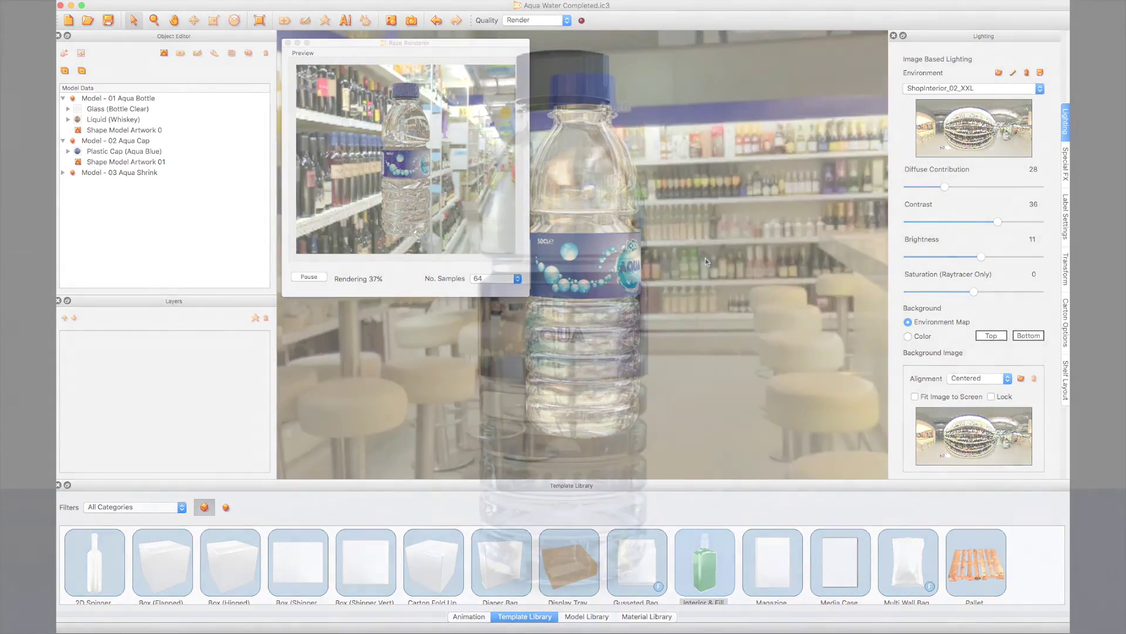